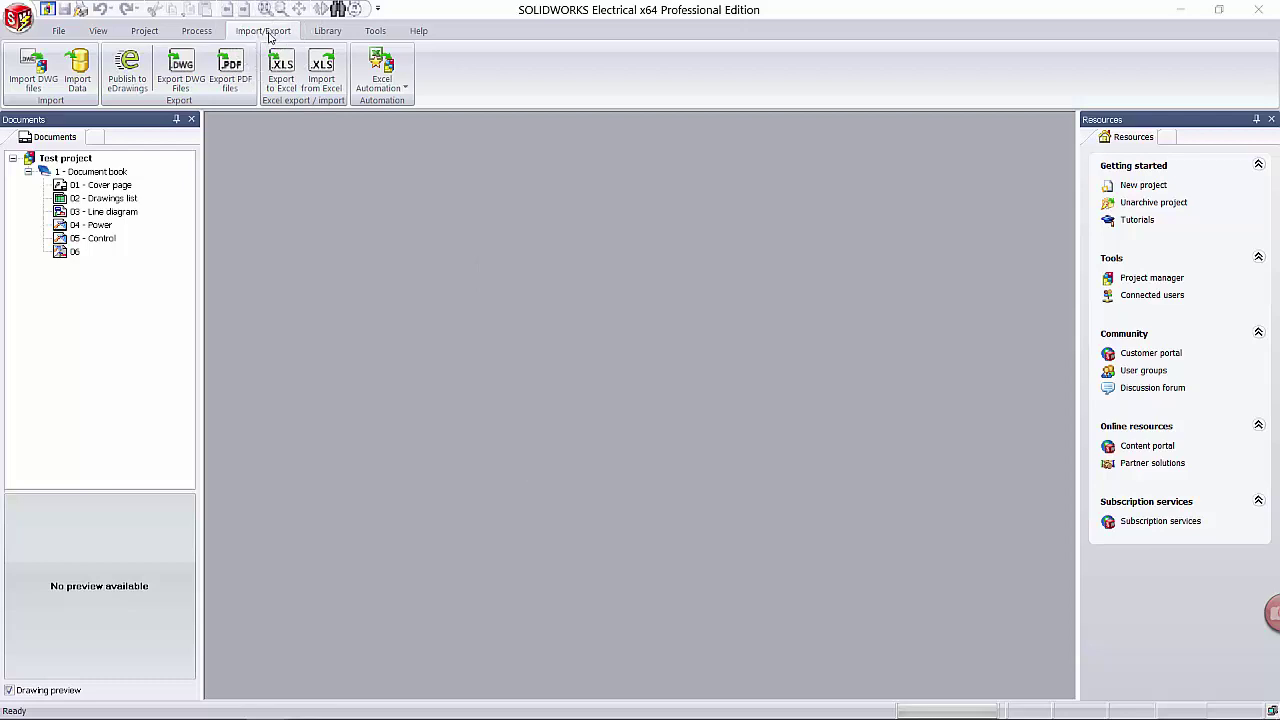
# Try exporting the Test project's drawings to PDF and dismiss the PDFCreator-required notice
pyautogui.click(228, 86)
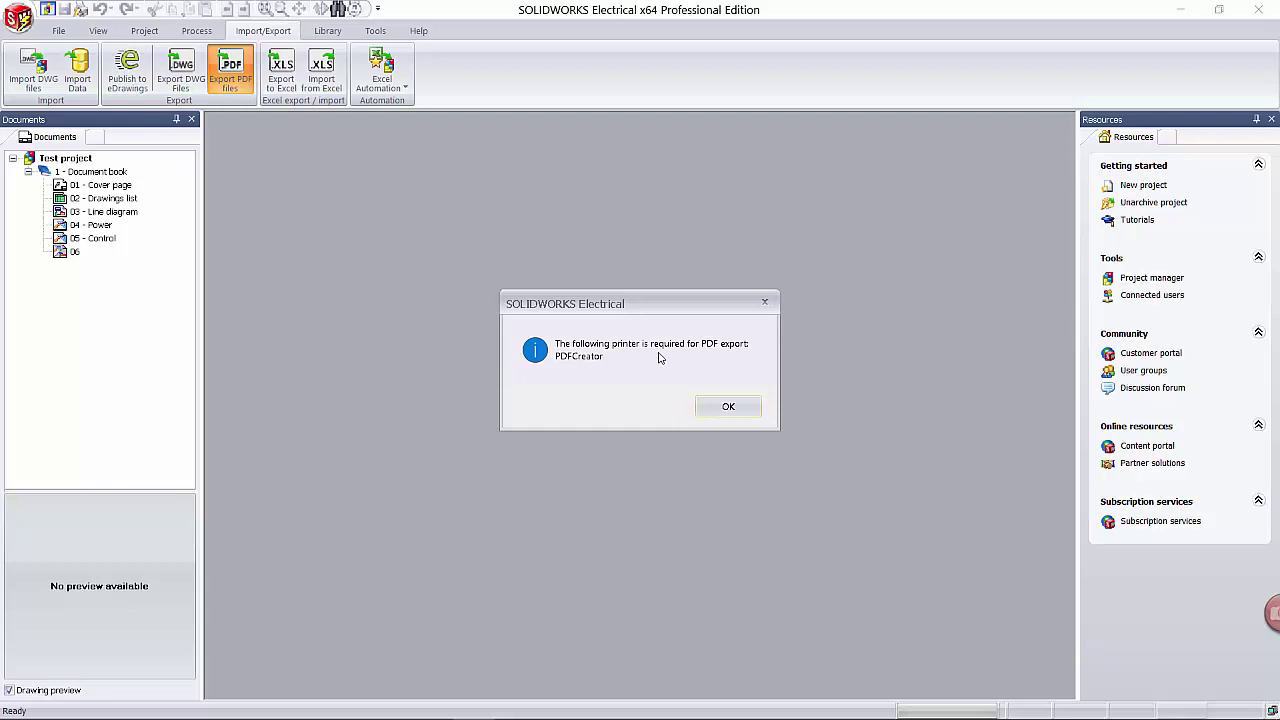
pyautogui.click(727, 408)
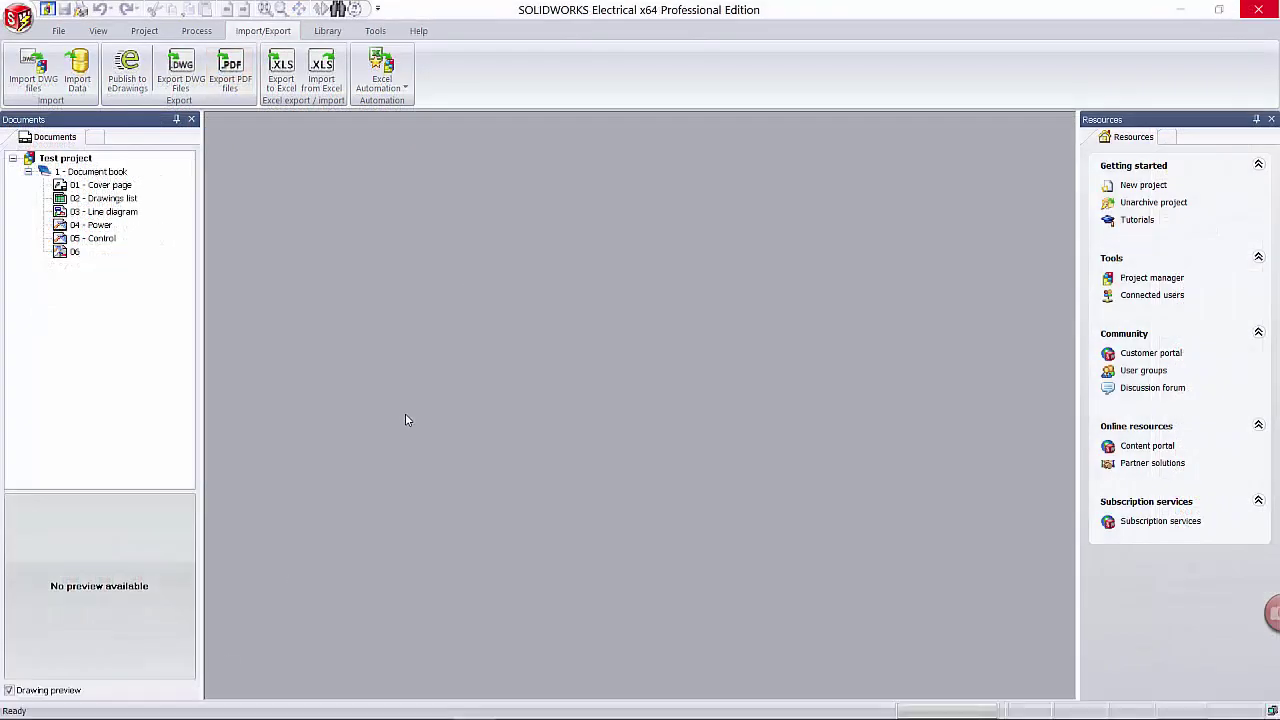
# Browse File Explorer to C:\Program Files\SOLIDWORKS Corp\SOLIDWORKS Electrical\GhostScript
pyautogui.press('super+e')
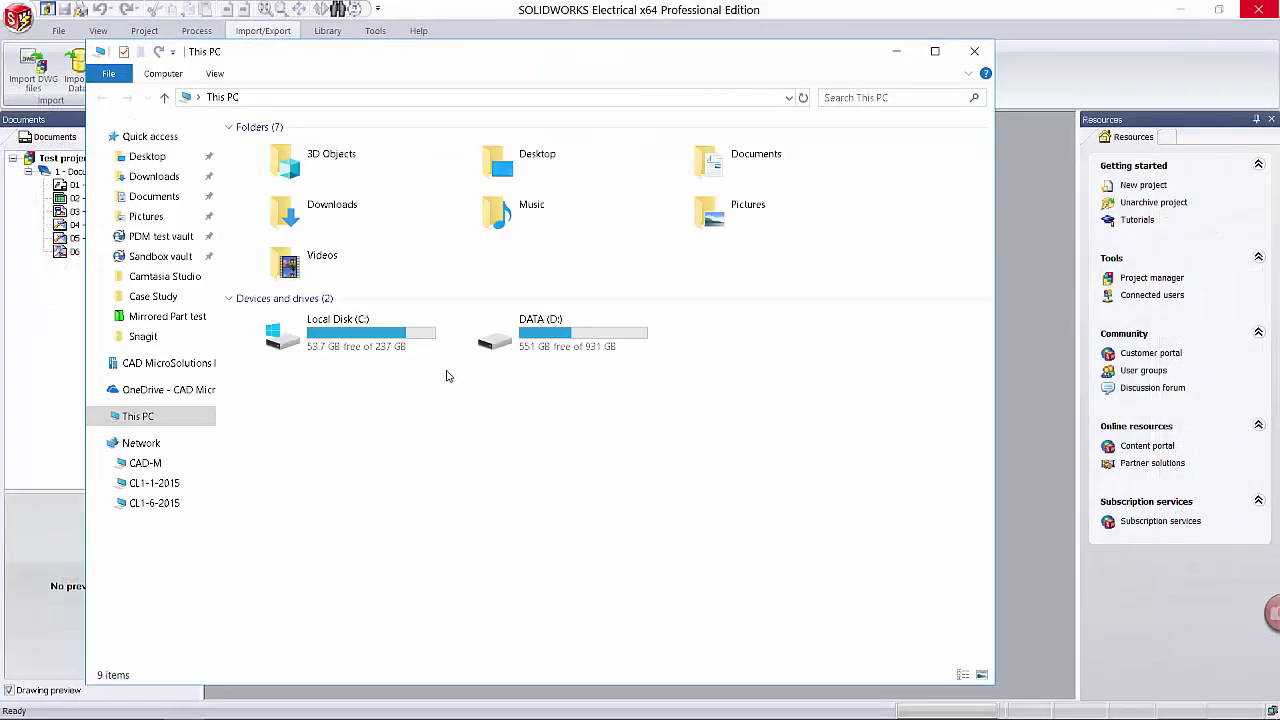
pyautogui.doubleClick(381, 325)
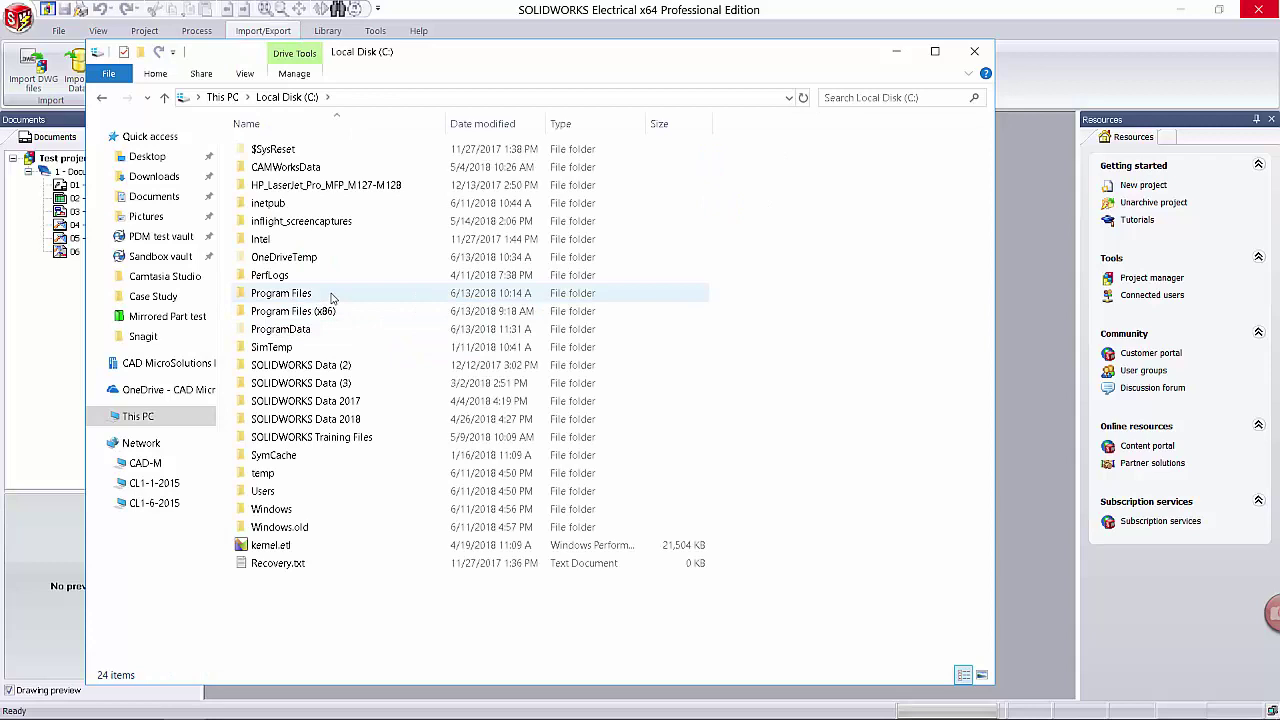
pyautogui.doubleClick(333, 297)
pyautogui.scroll(-1, 335, 350)
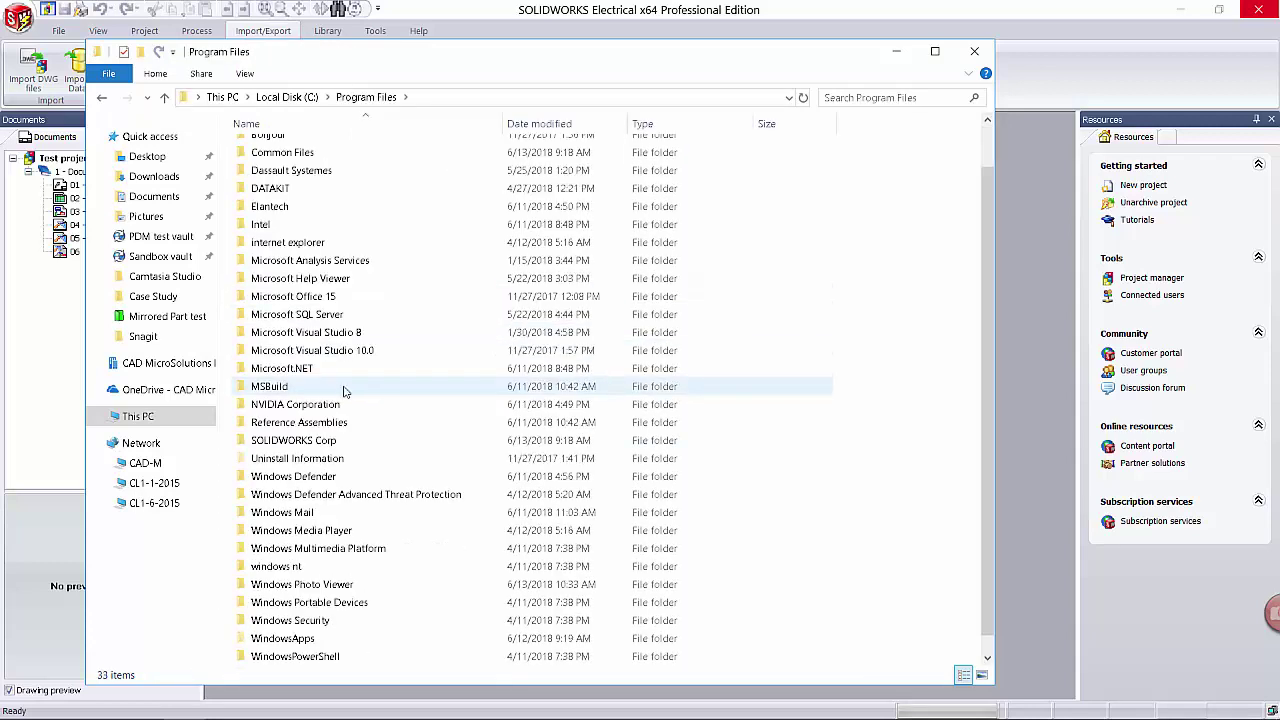
pyautogui.doubleClick(296, 440)
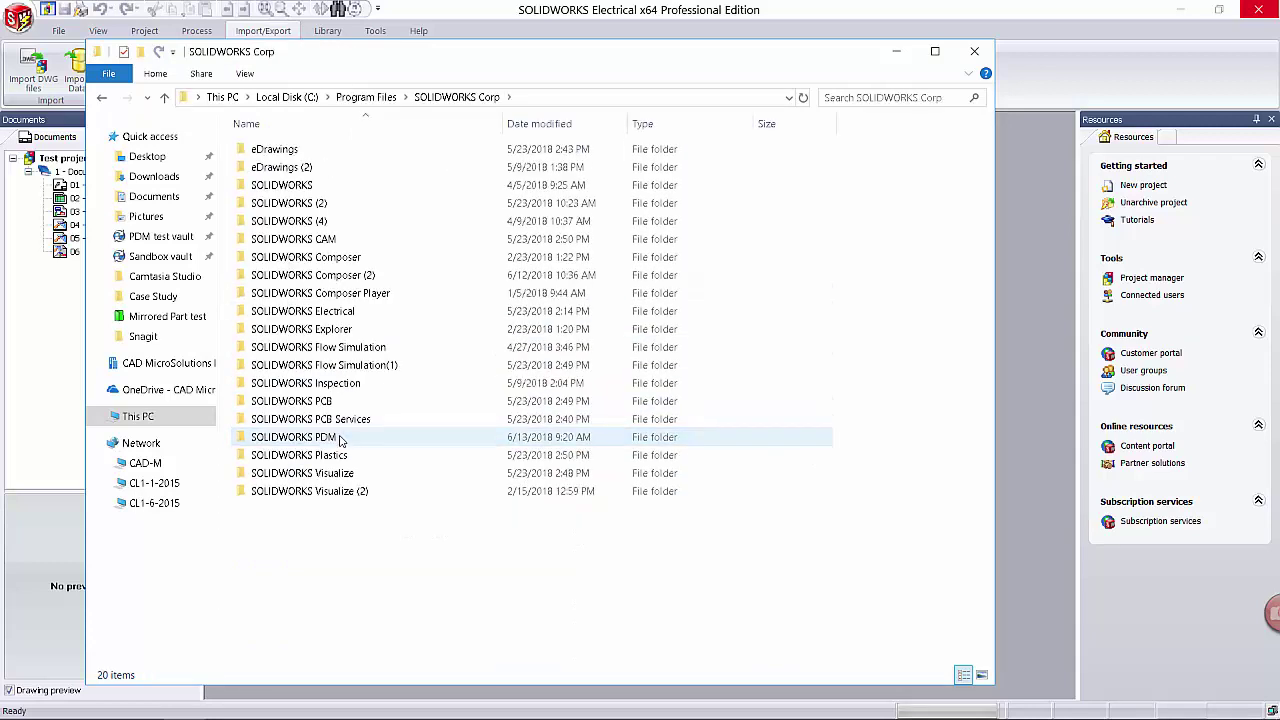
pyautogui.doubleClick(383, 317)
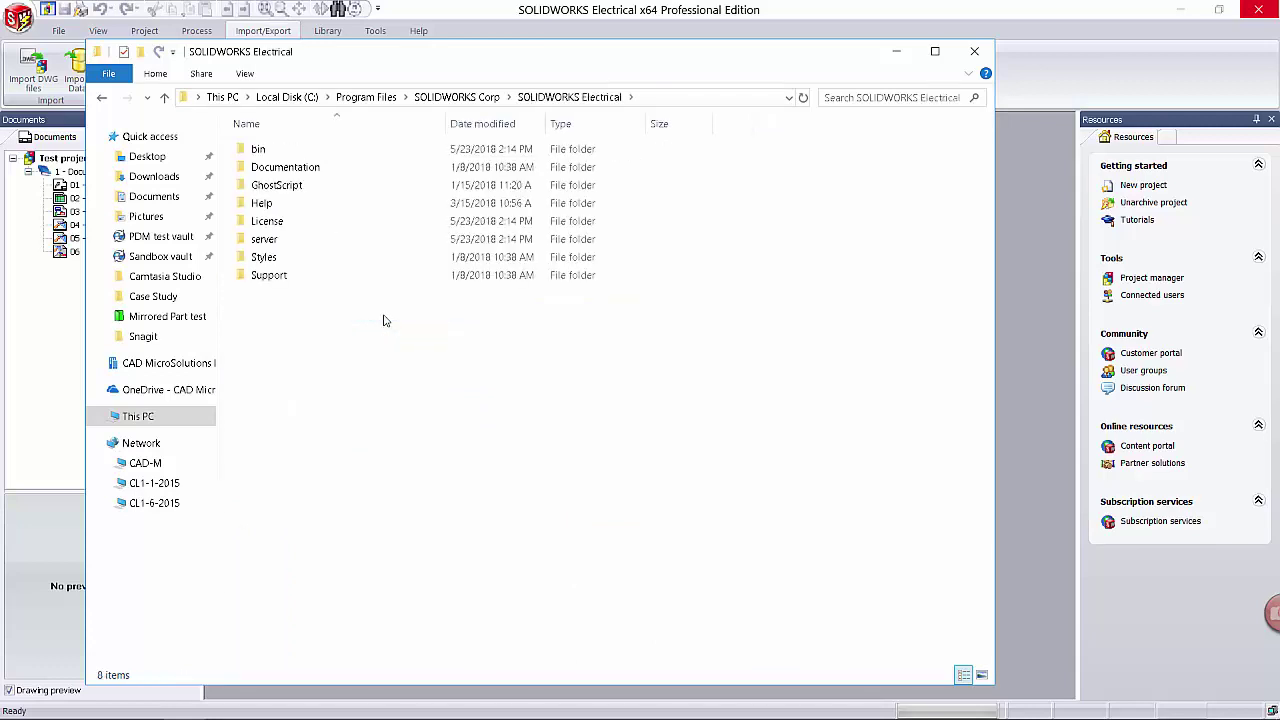
pyautogui.doubleClick(327, 190)
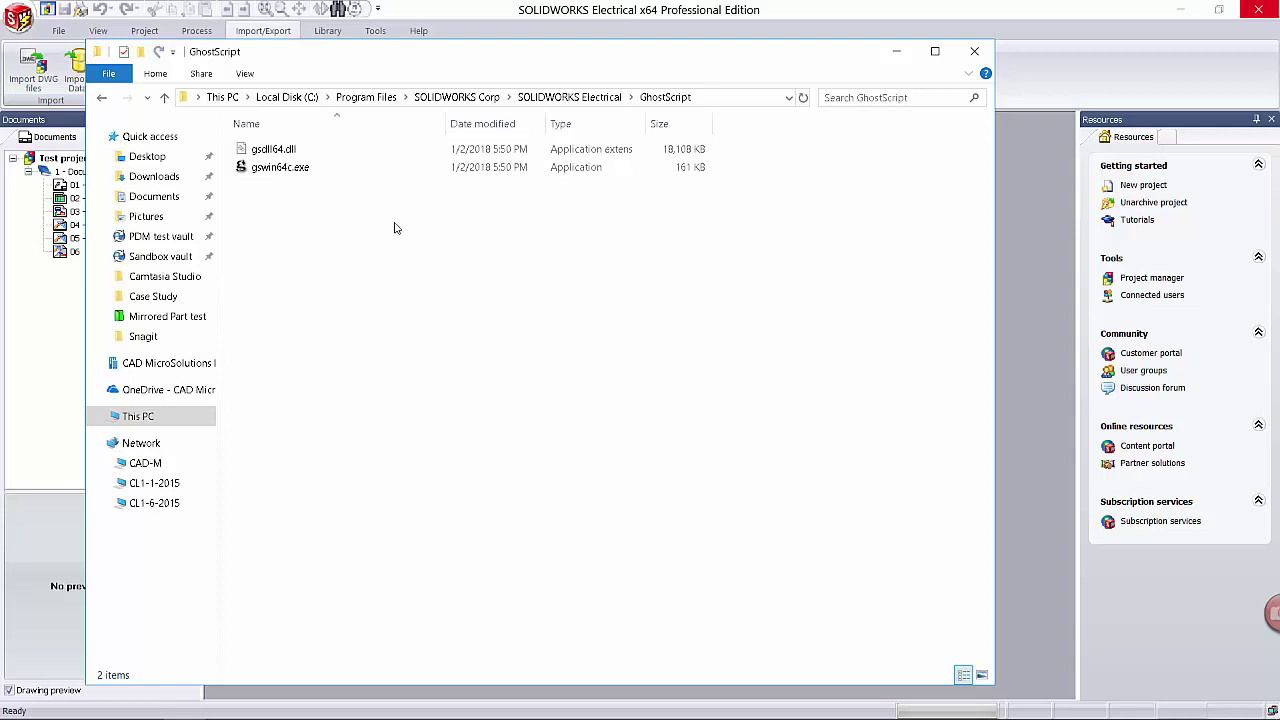
# Close Explorer and launch Registry Editor (regedit) as administrator
pyautogui.click(973, 52)
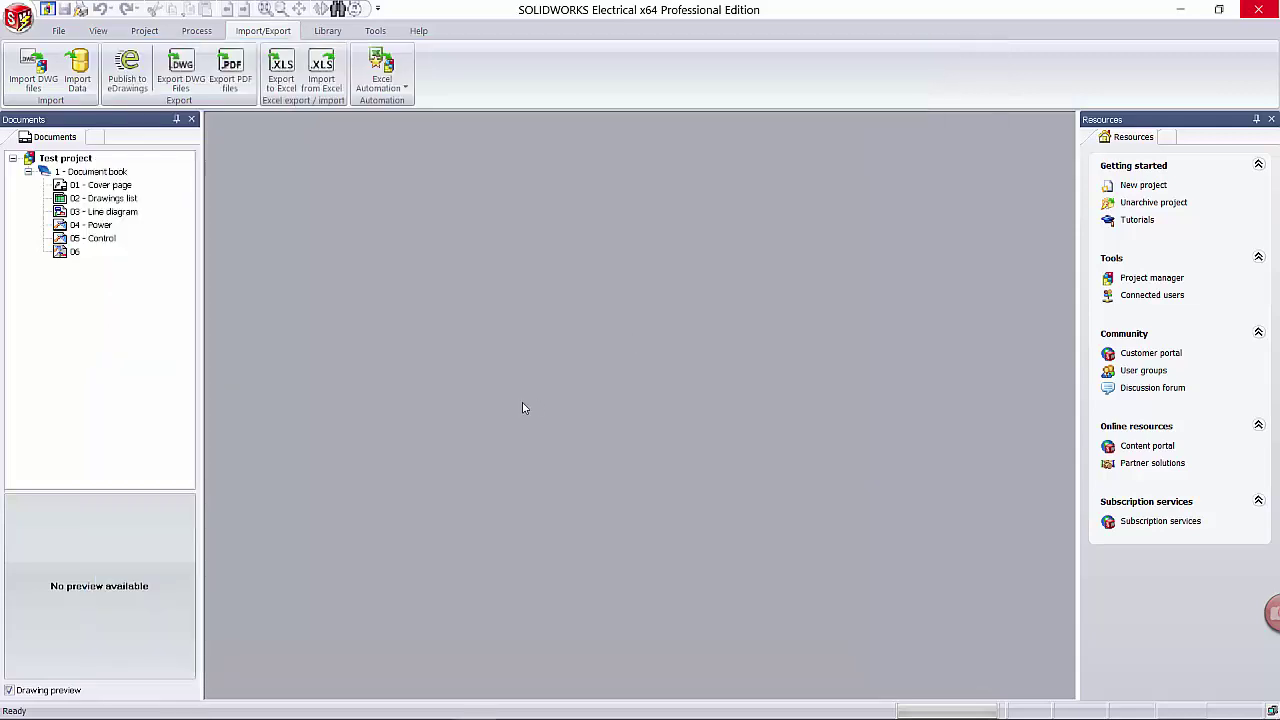
pyautogui.click(59, 703)
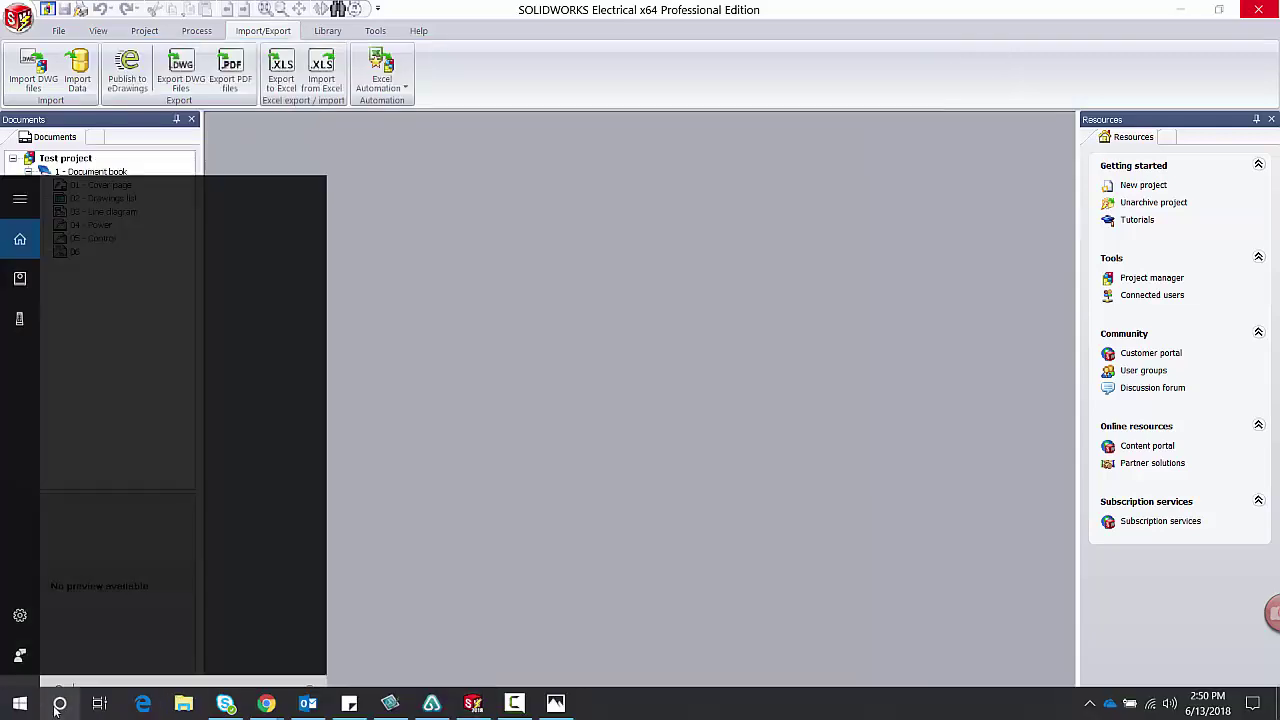
pyautogui.write('regedit')
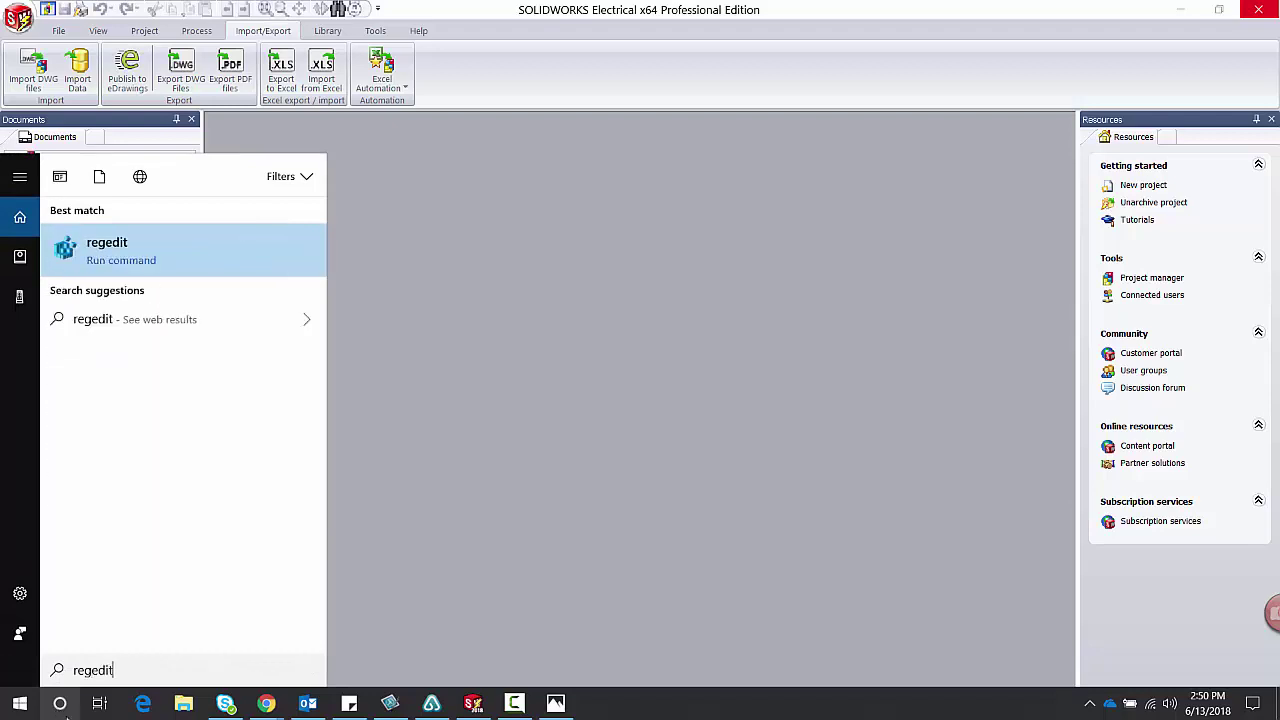
pyautogui.rightClick(143, 262)
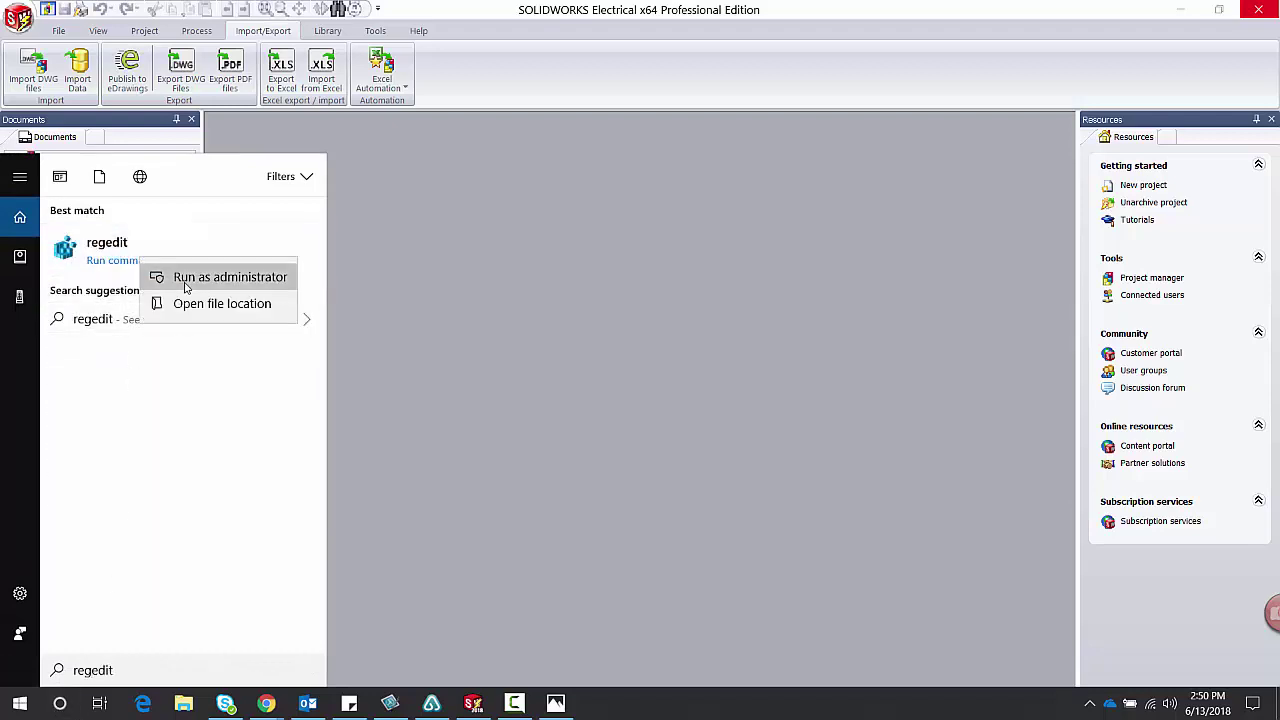
pyautogui.click(185, 279)
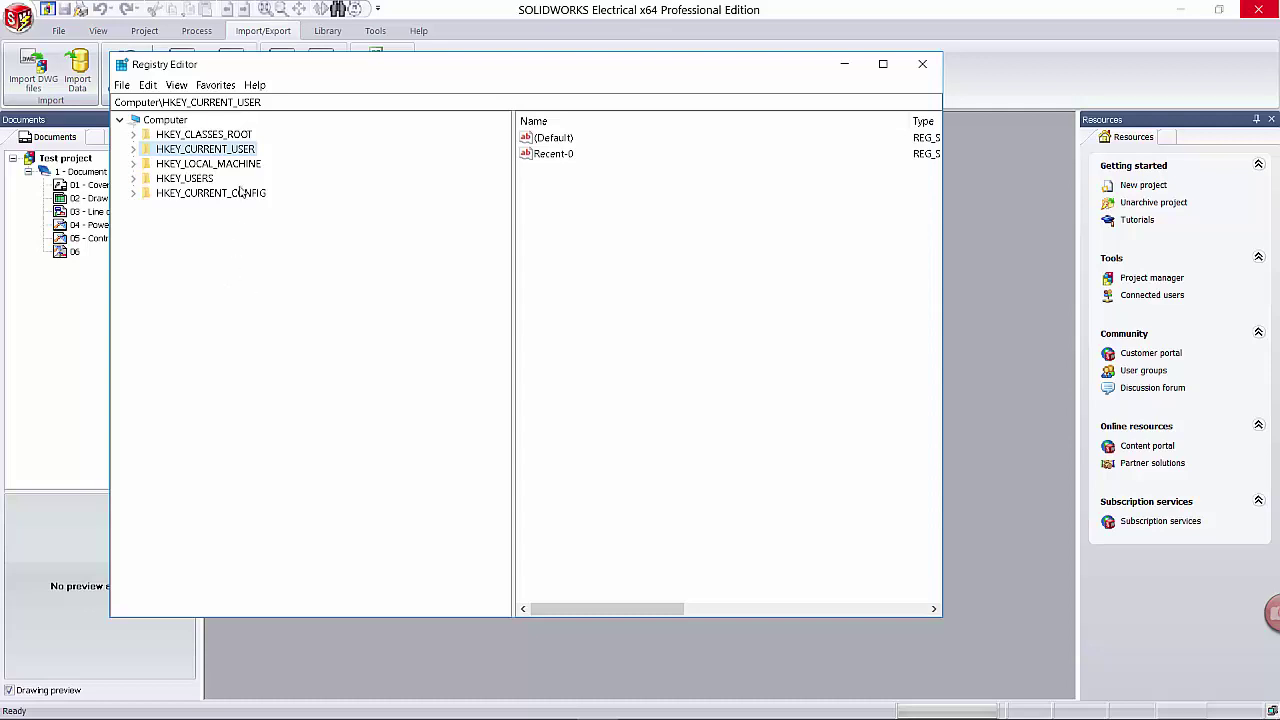
# Expand HKEY_LOCAL_MACHINE\SOFTWARE\Trace Software\SolidWorks Electrical in the registry tree
pyautogui.click(168, 166)
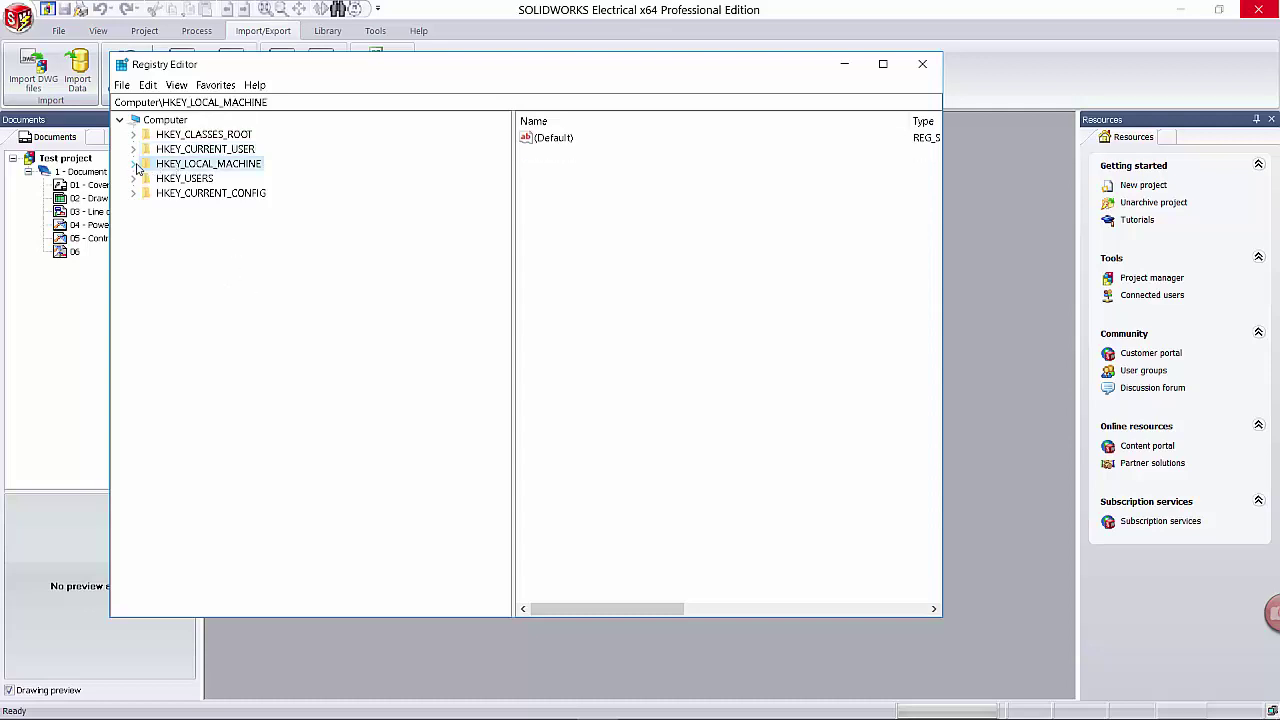
pyautogui.doubleClick(176, 166)
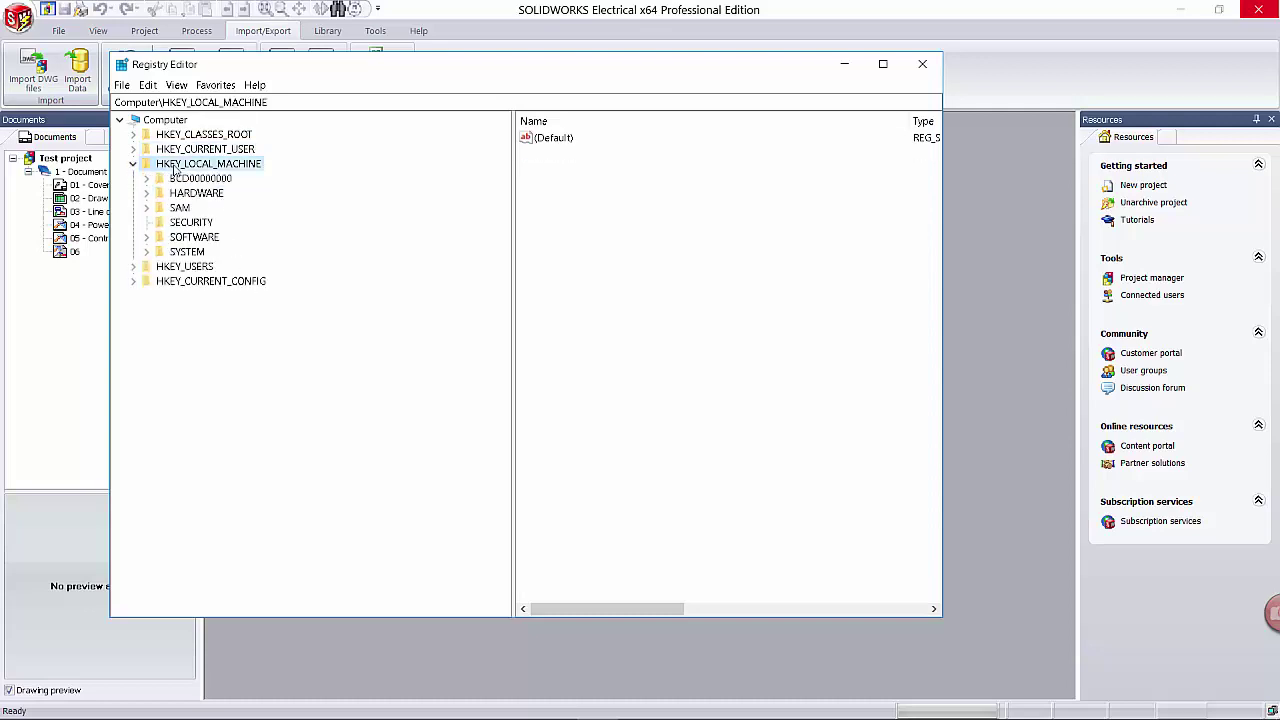
pyautogui.doubleClick(176, 240)
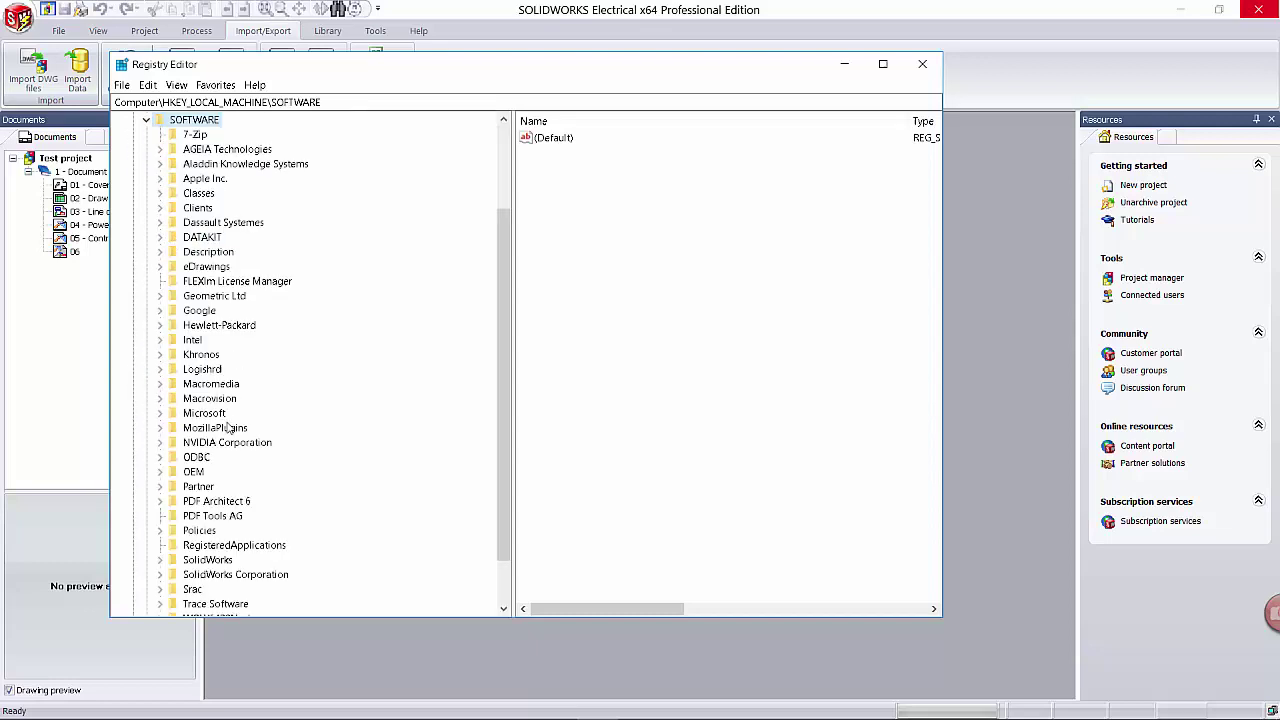
pyautogui.scroll(-1, 222, 500)
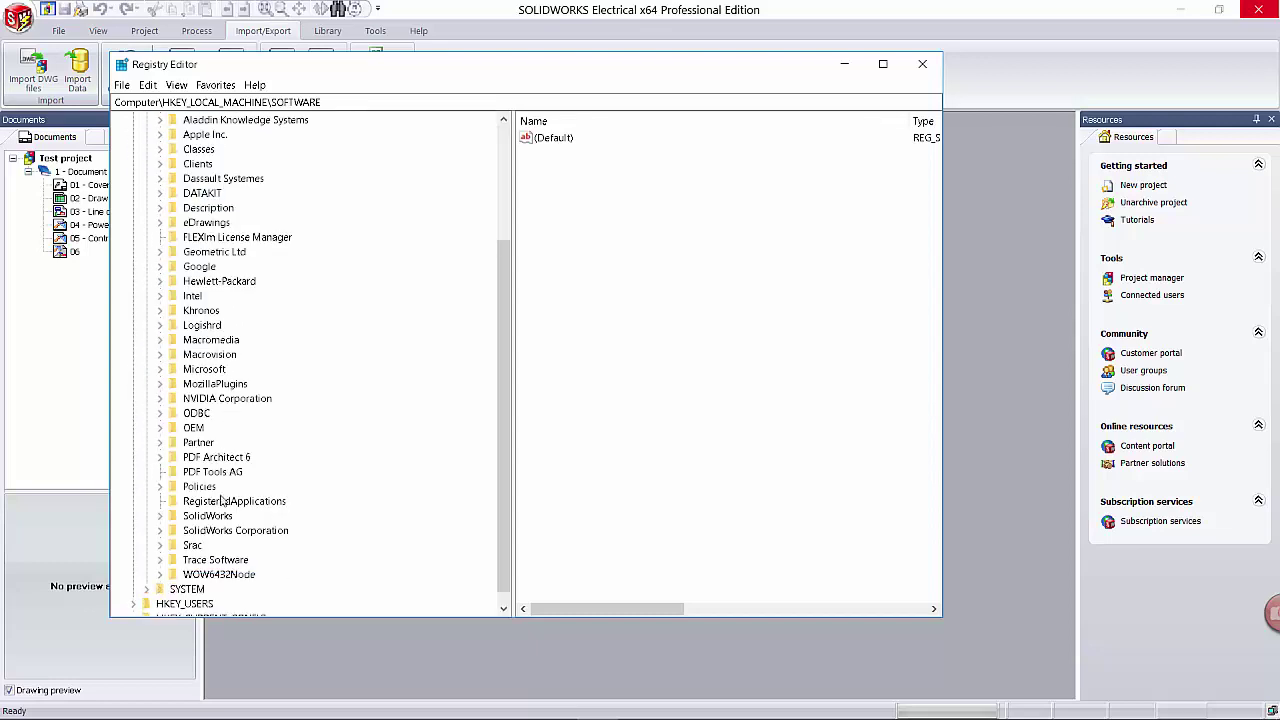
pyautogui.doubleClick(216, 561)
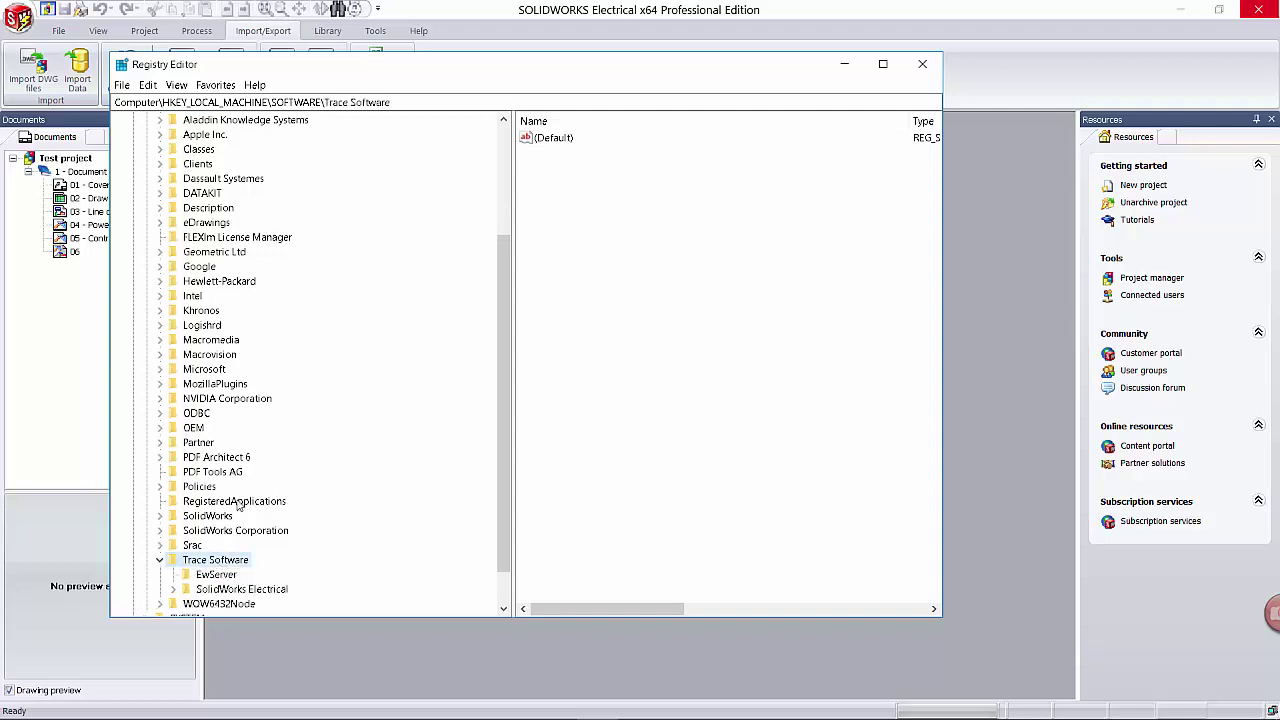
pyautogui.scroll(-1, 238, 503)
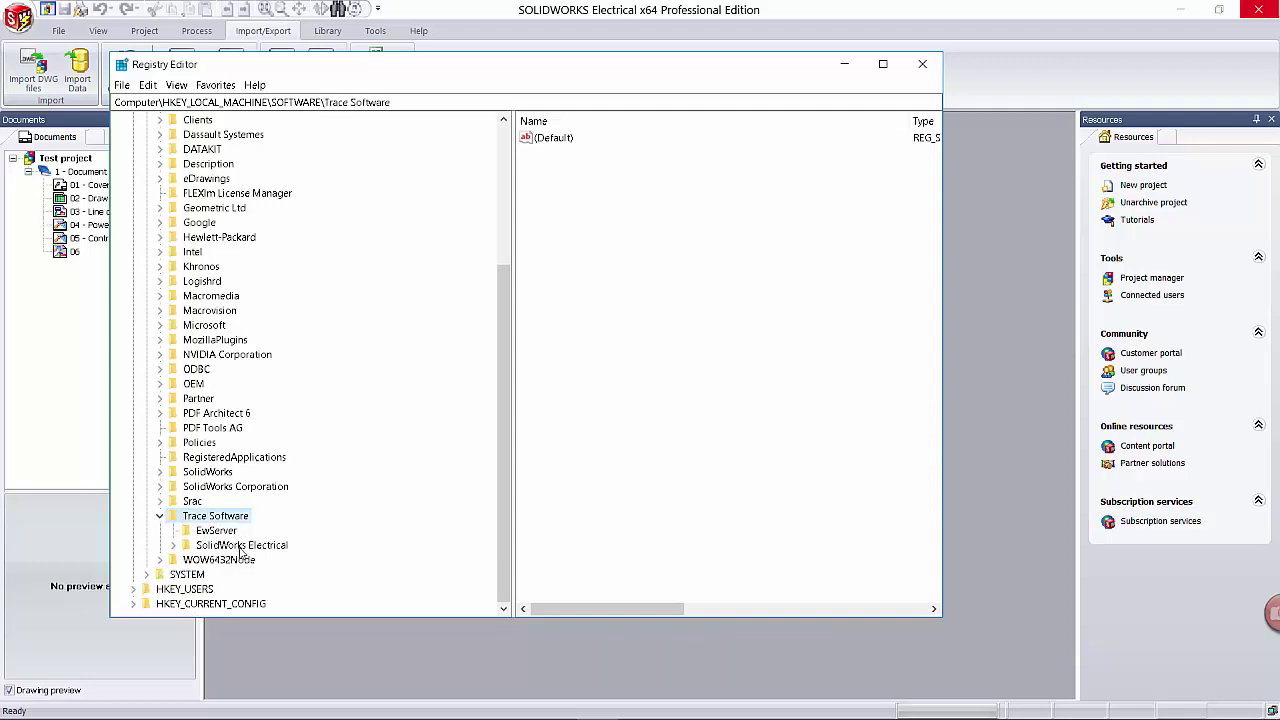
pyautogui.doubleClick(240, 548)
# View the Services key's PDFPrinterName data (PDFCreator) unchanged, then expand HKEY_CURRENT_USER
pyautogui.doubleClick(229, 560)
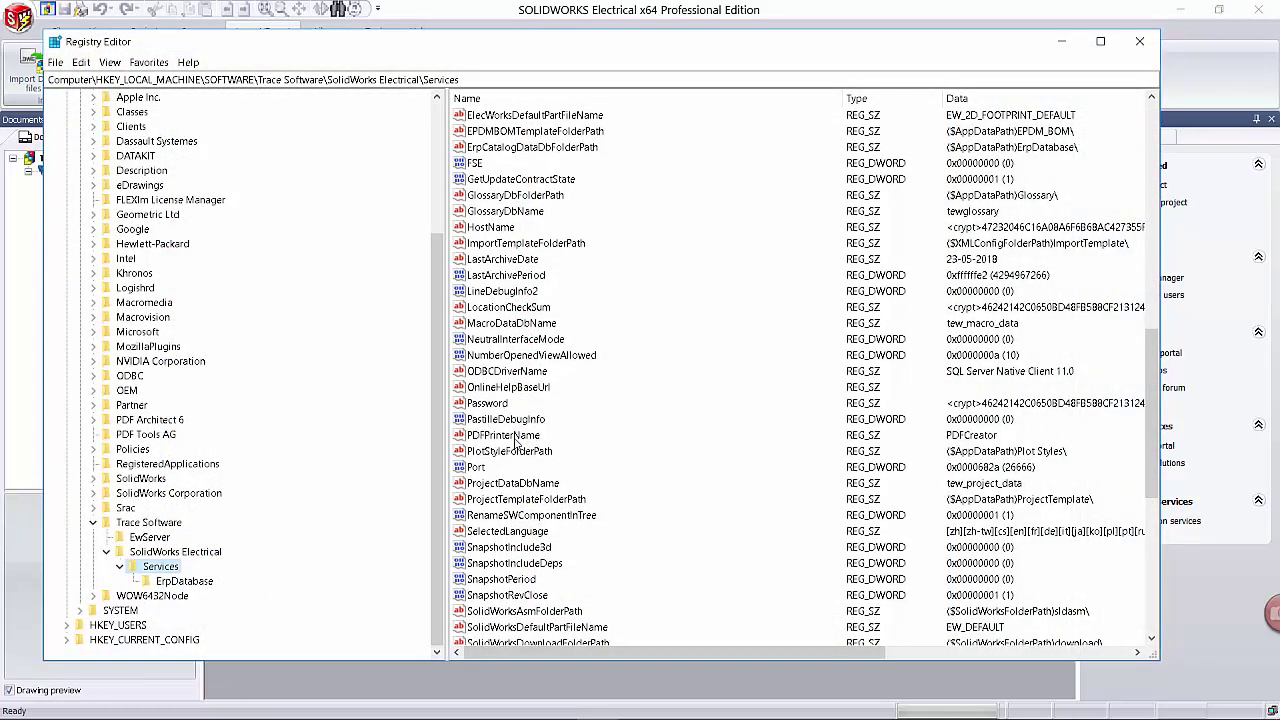
pyautogui.click(516, 443)
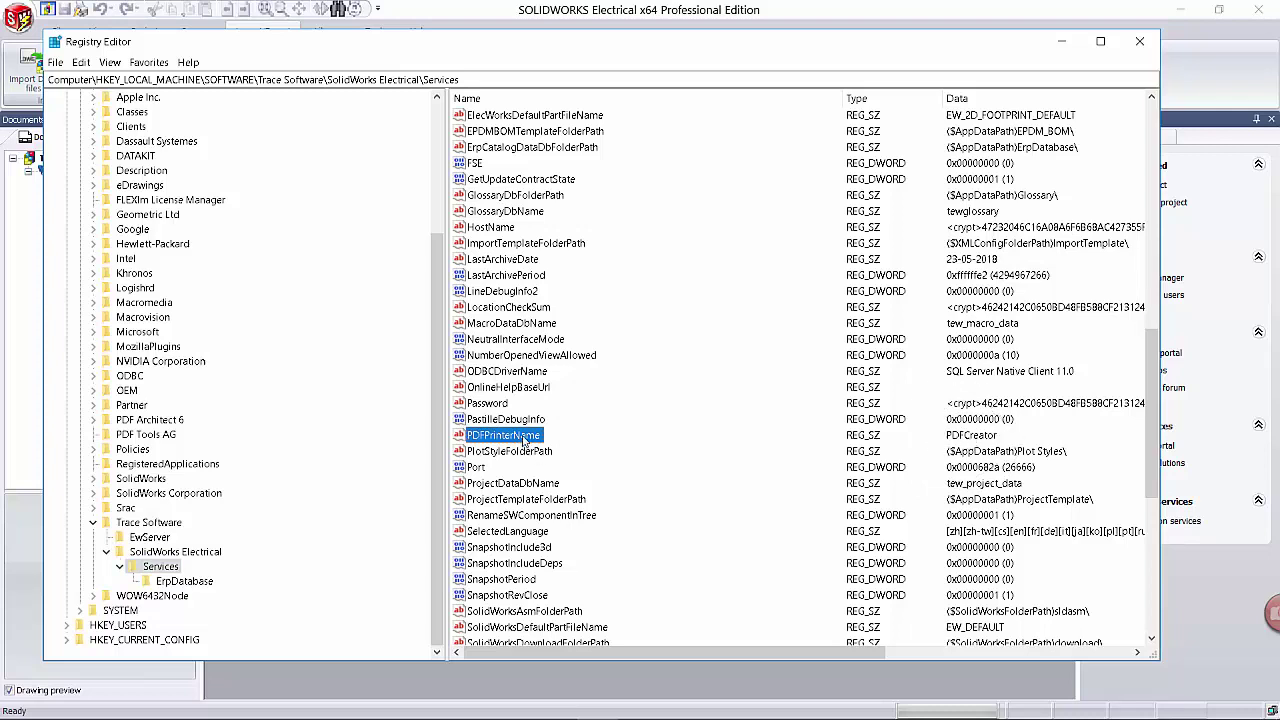
pyautogui.rightClick(523, 440)
pyautogui.click(561, 497)
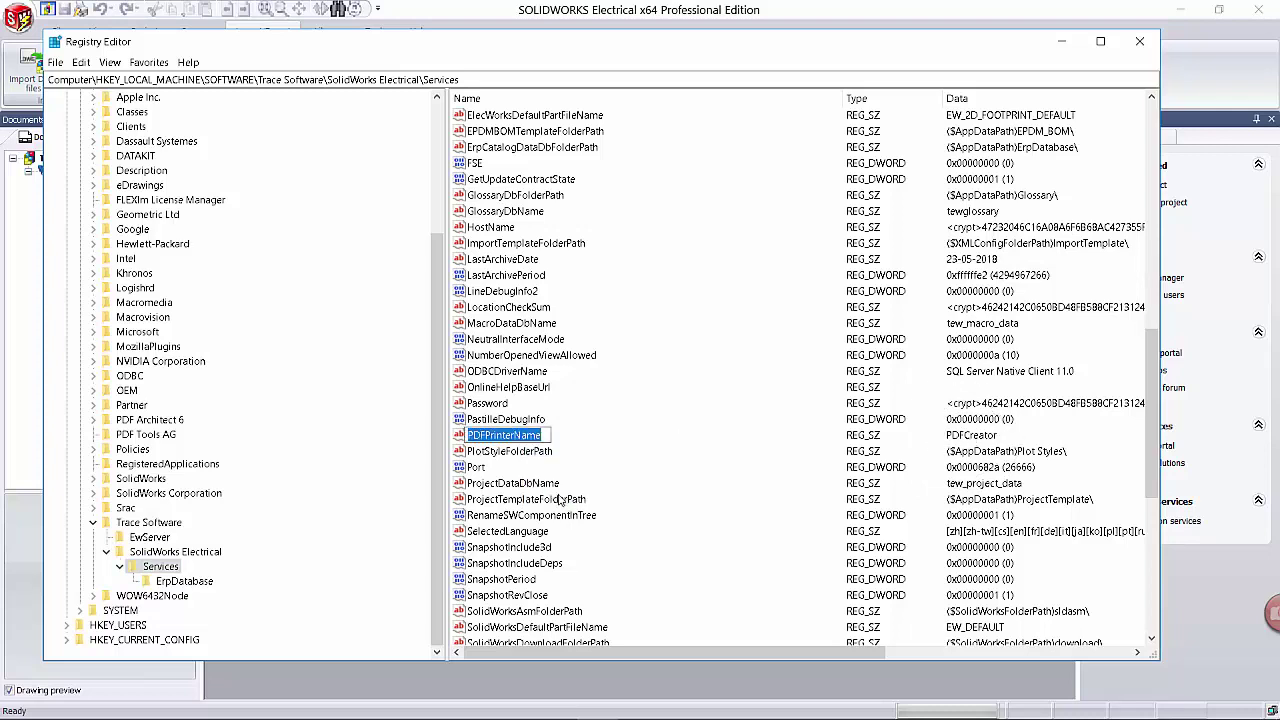
pyautogui.press('Escape')
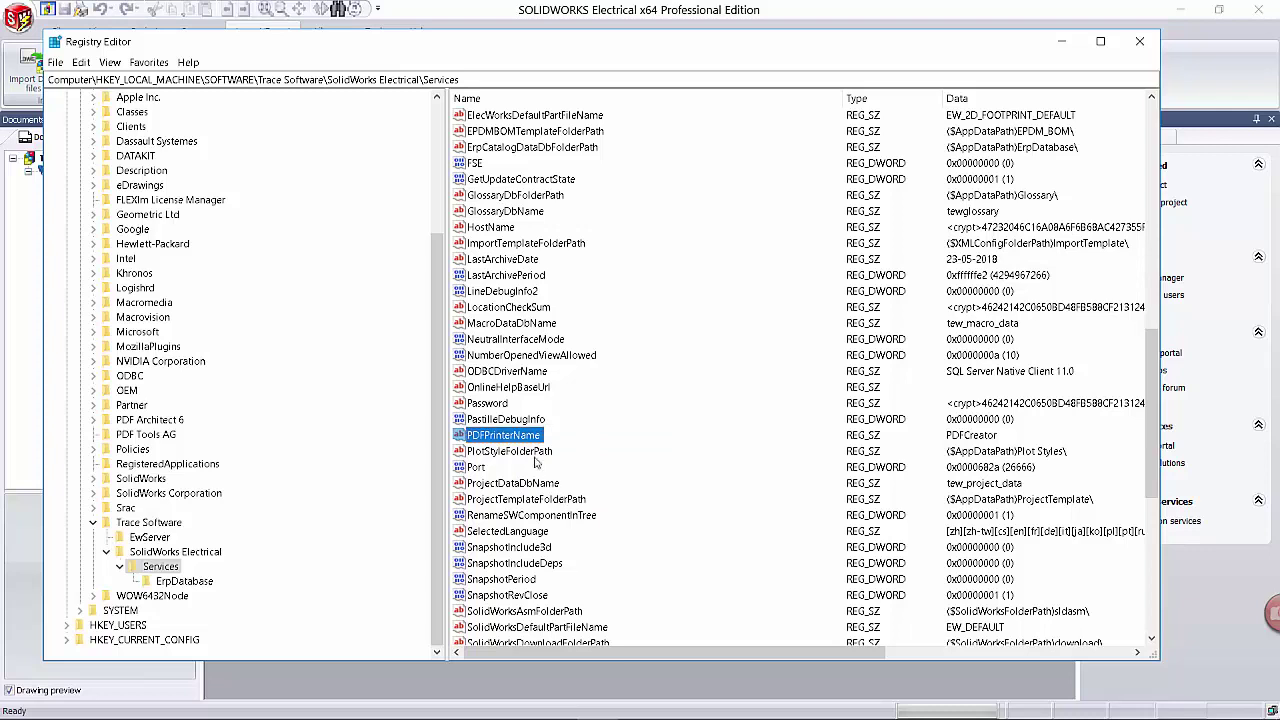
pyautogui.rightClick(523, 440)
pyautogui.click(548, 447)
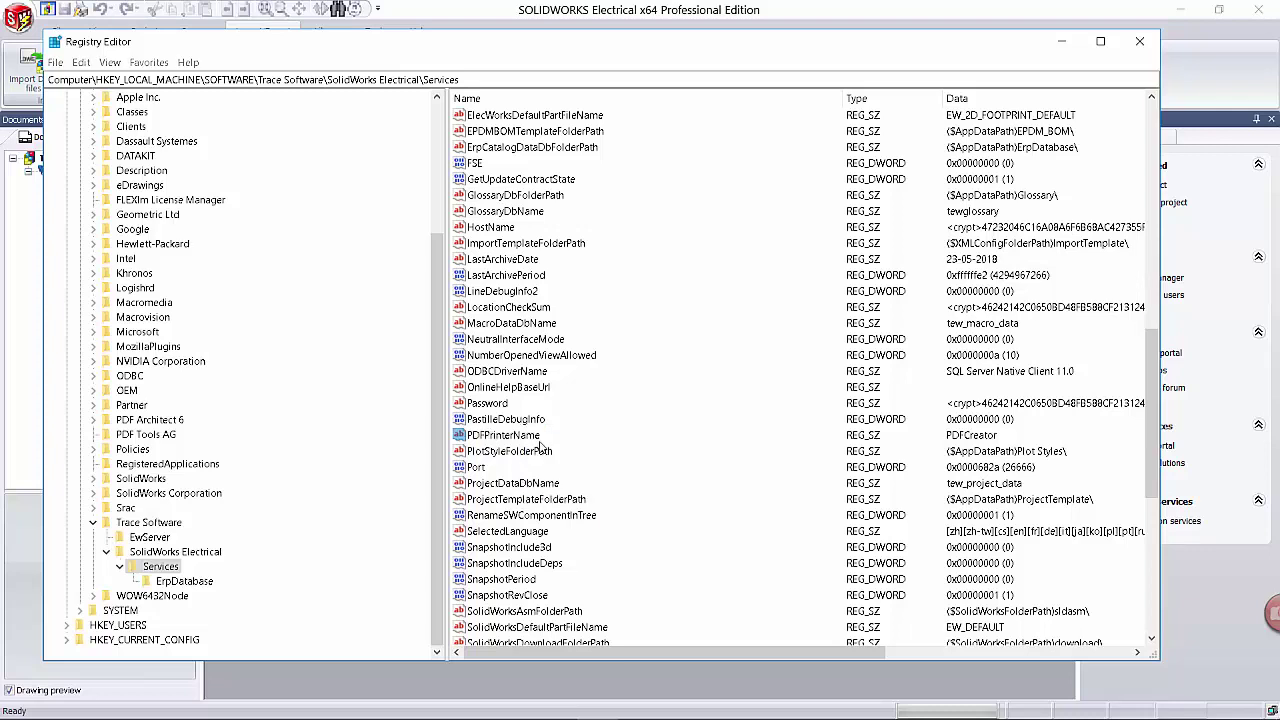
pyautogui.doubleClick(183, 198)
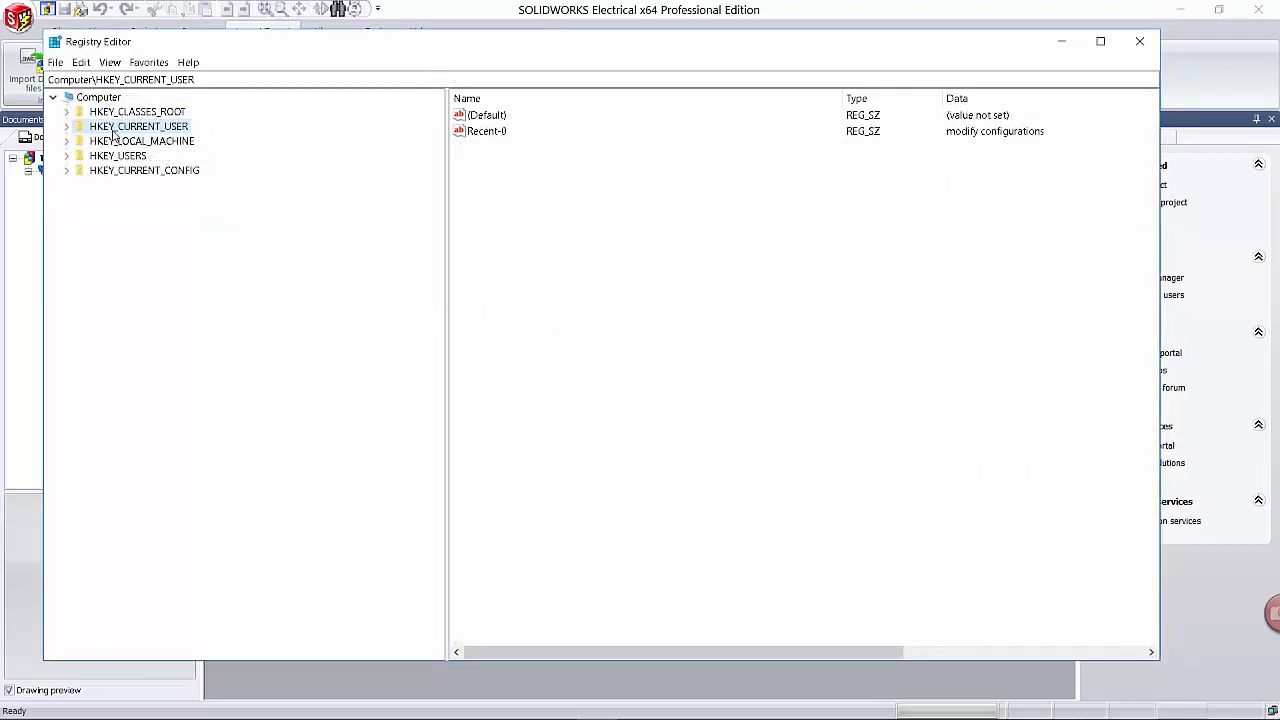
pyautogui.doubleClick(112, 128)
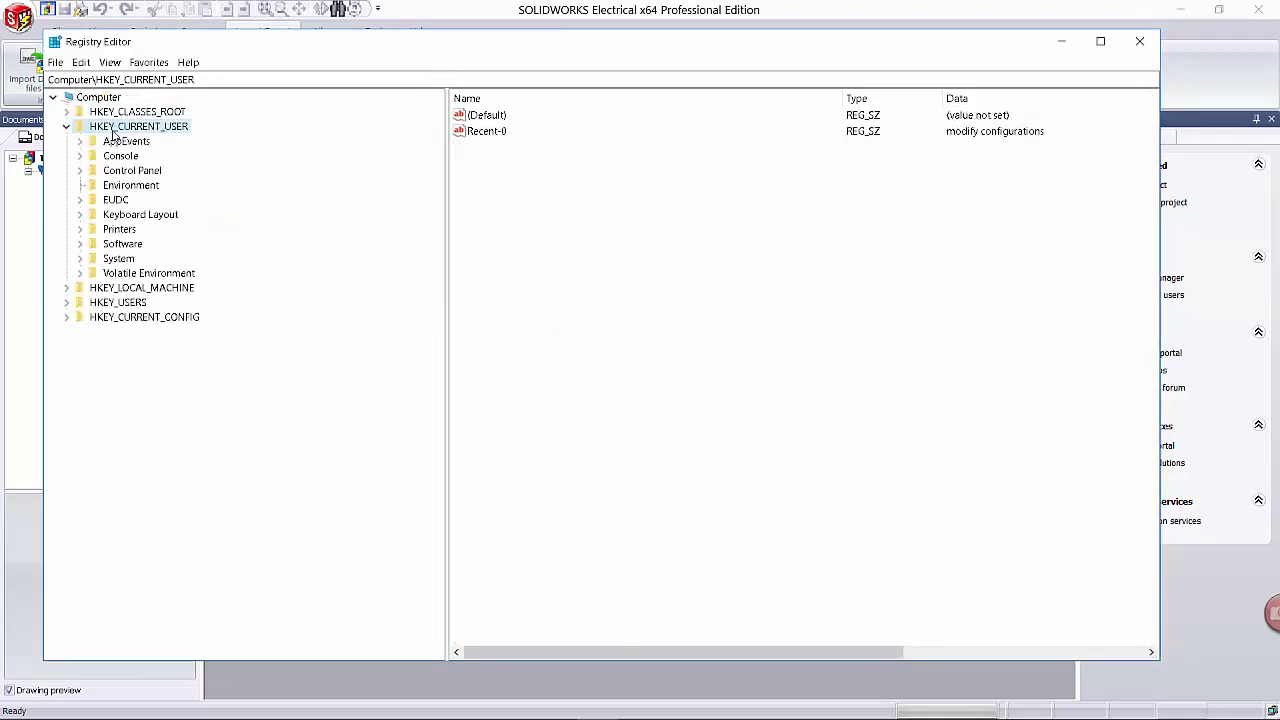
# Select HKEY_CURRENT_USER\Software\Trace Software\SOLIDWORKS Electrical\Settings and widen the values pane
pyautogui.doubleClick(122, 244)
pyautogui.scroll(-2, 145, 615)
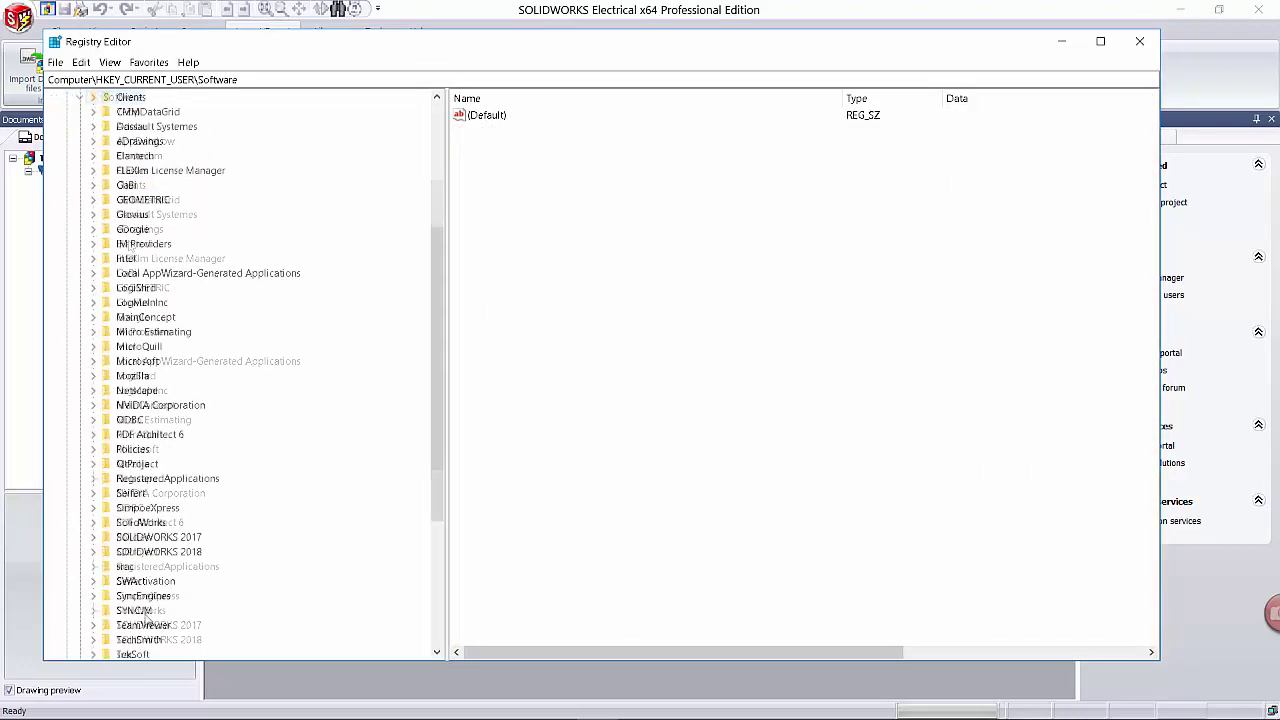
pyautogui.scroll(-1, 150, 610)
pyautogui.doubleClick(158, 625)
pyautogui.scroll(-3, 160, 630)
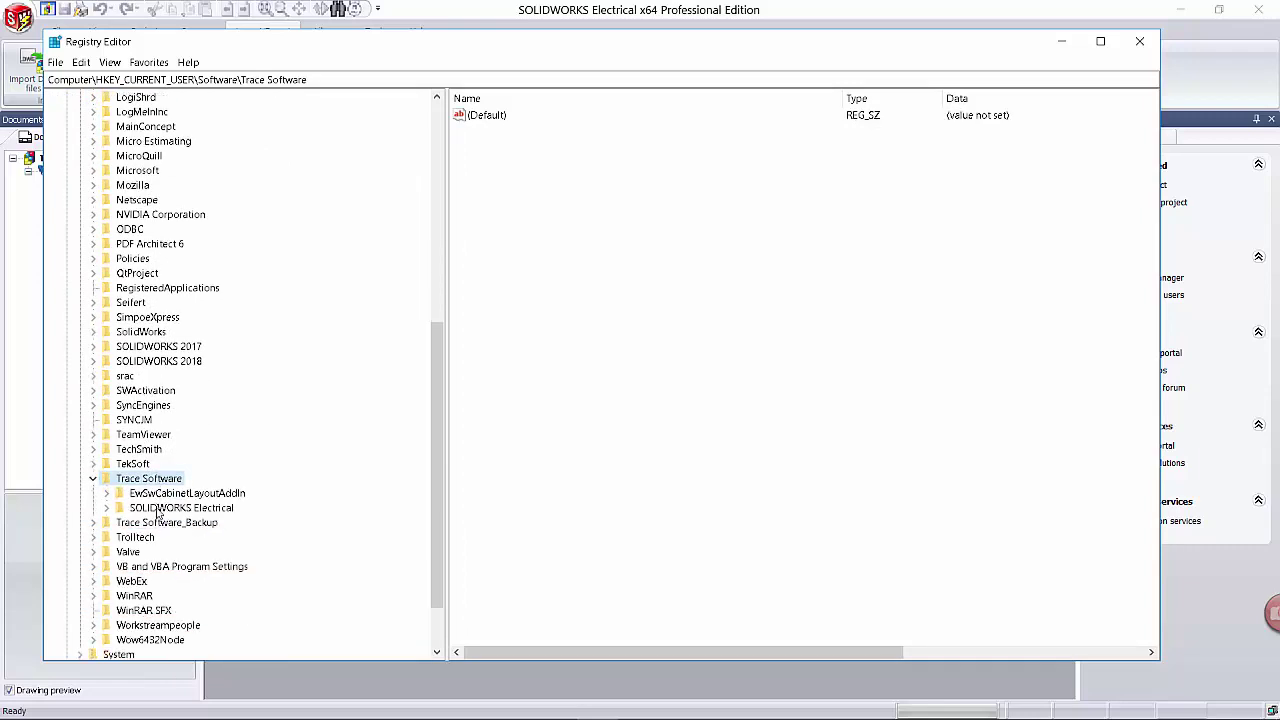
pyautogui.doubleClick(160, 508)
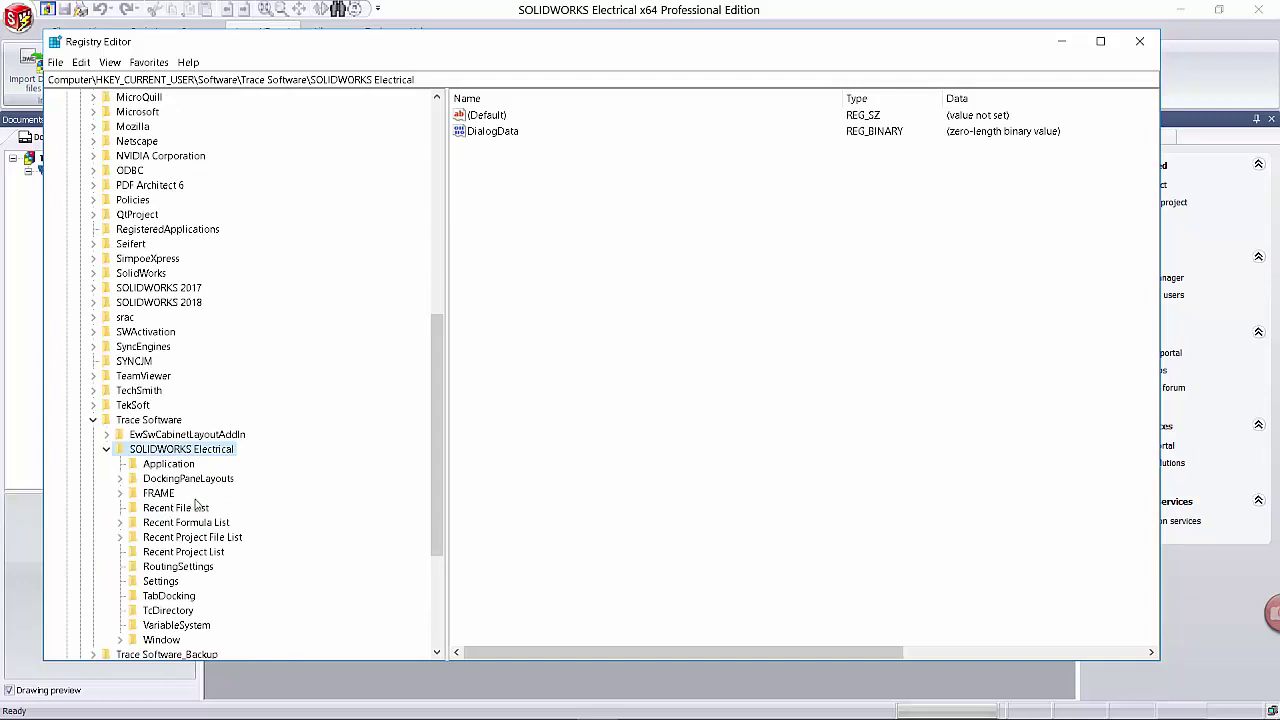
pyautogui.click(164, 581)
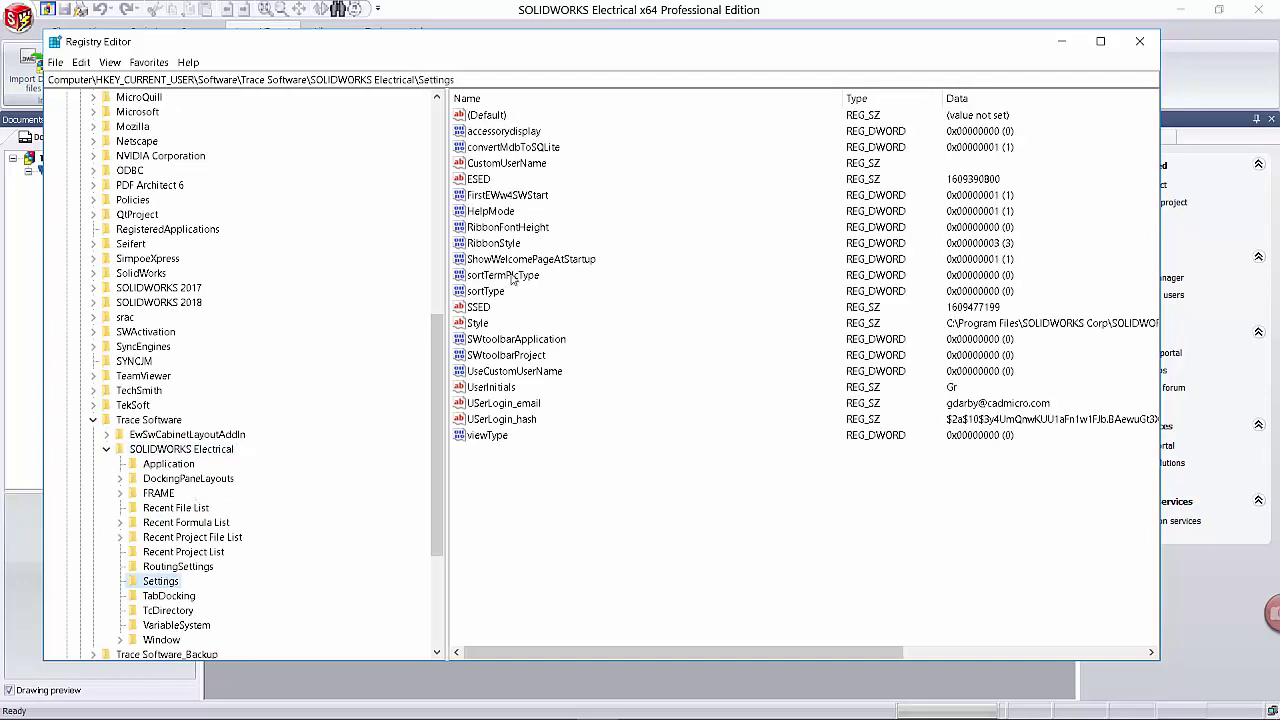
pyautogui.moveTo(446, 210); pyautogui.dragTo(303, 225)
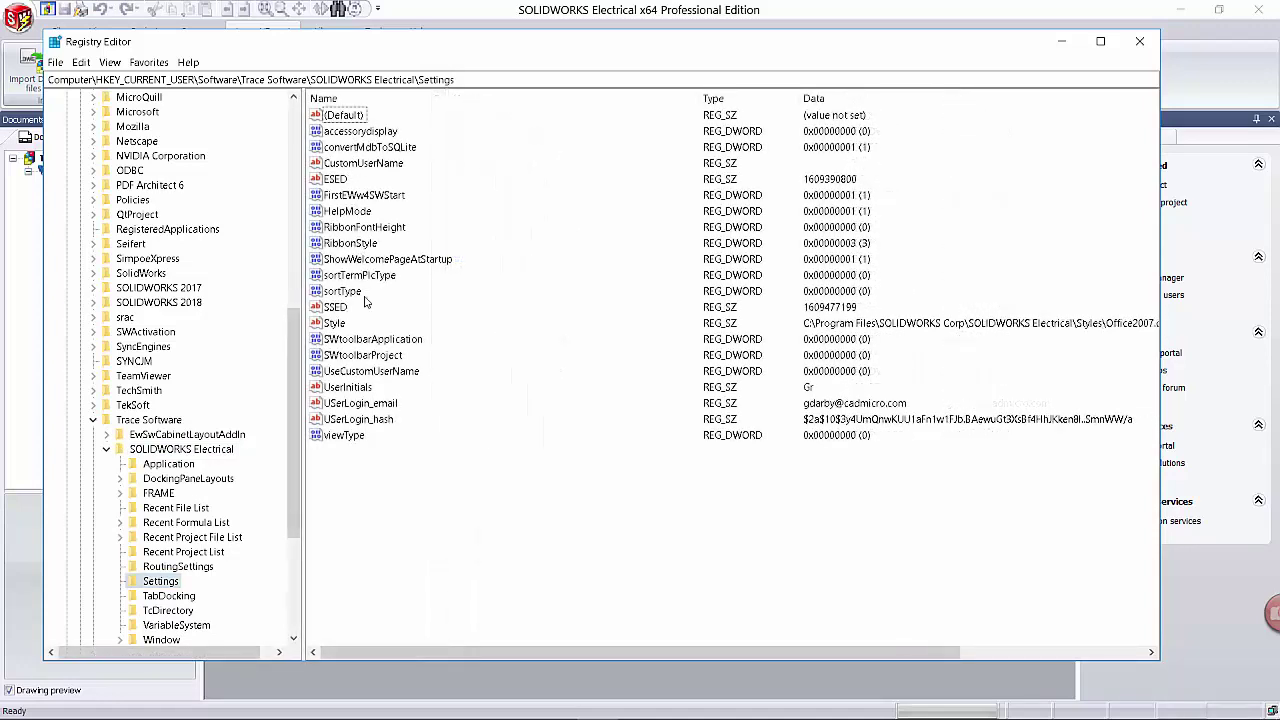
# Create a new string value named CustomTempDir in the Settings key
pyautogui.rightClick(389, 487)
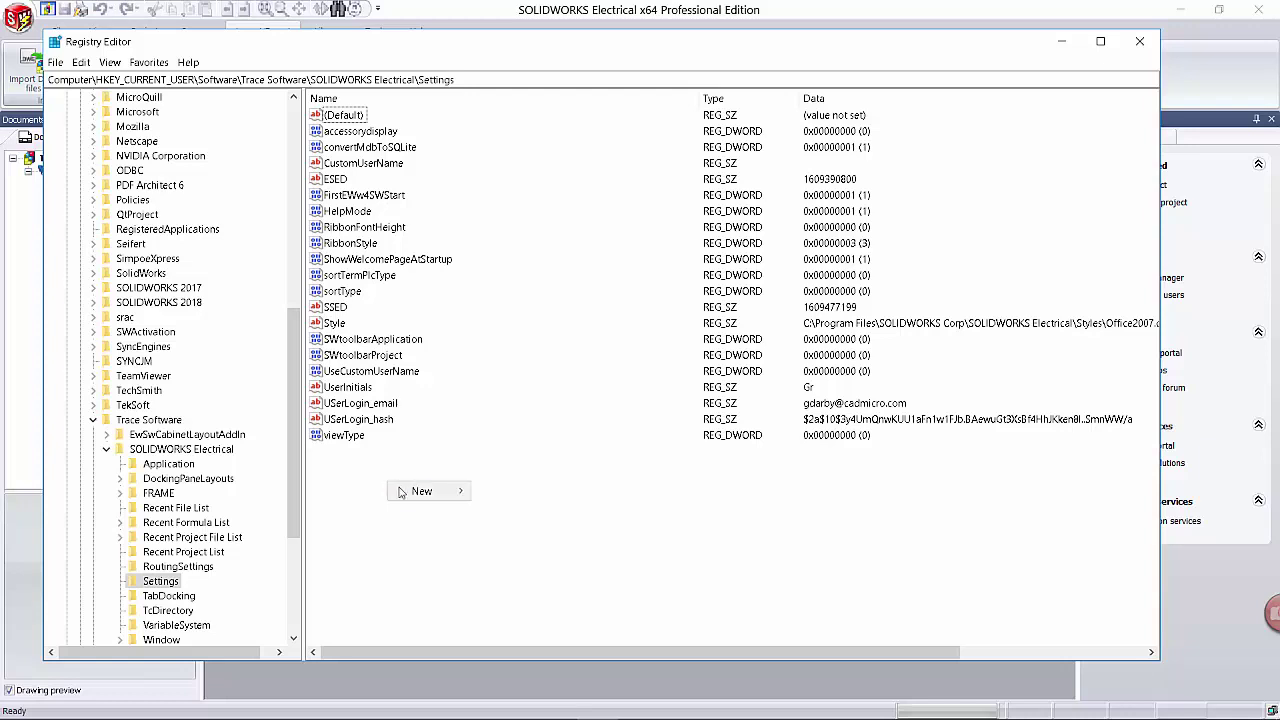
pyautogui.moveTo(405, 491)
pyautogui.click(537, 511)
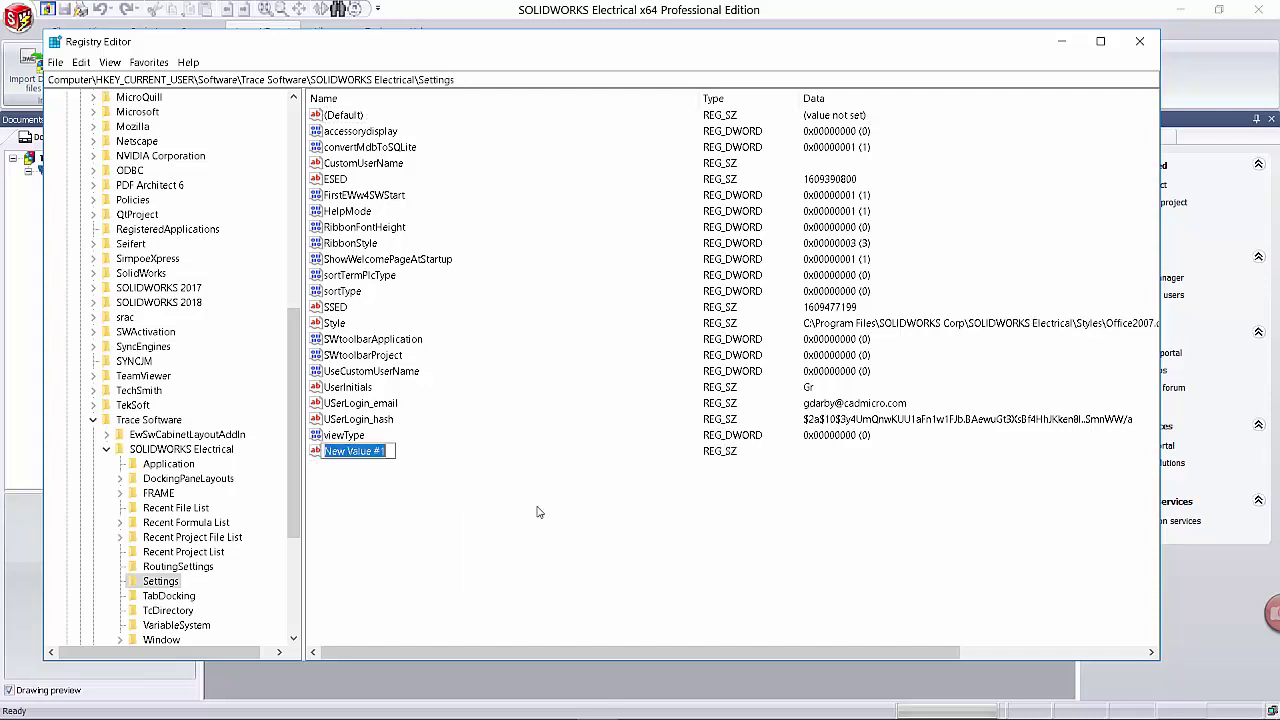
pyautogui.write('Custom')
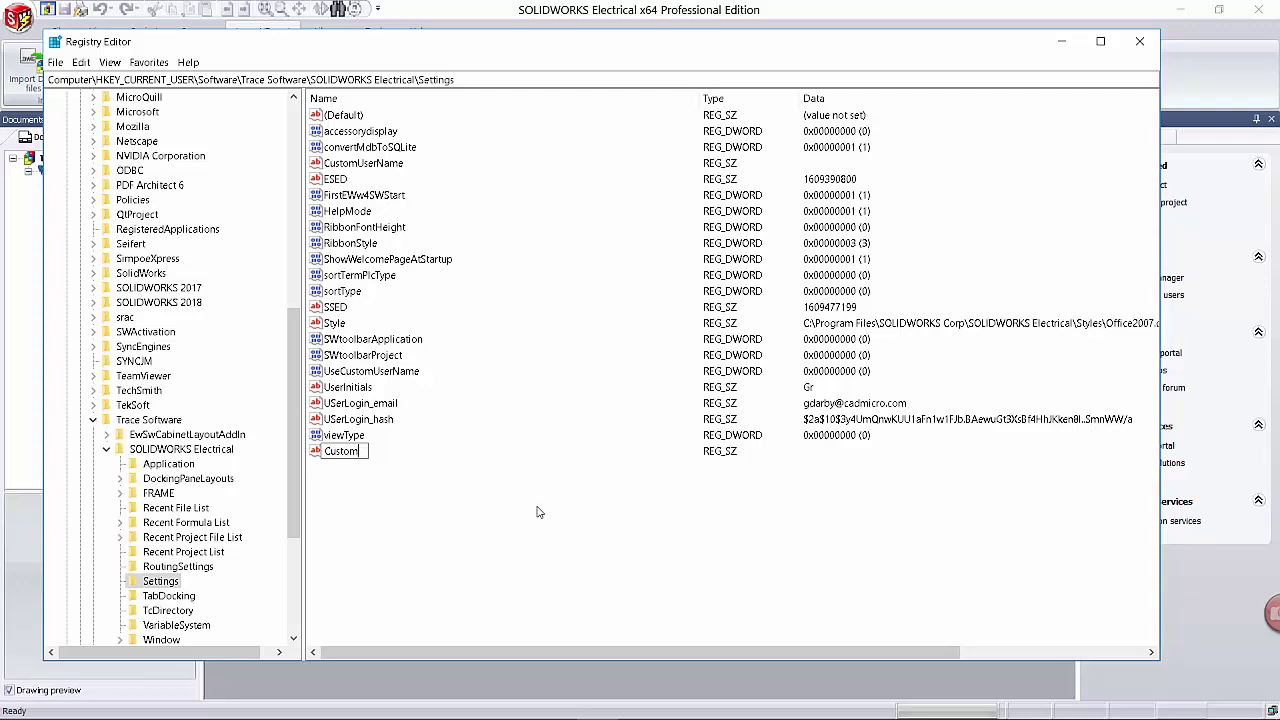
pyautogui.write('TempDir')
pyautogui.press('Return')
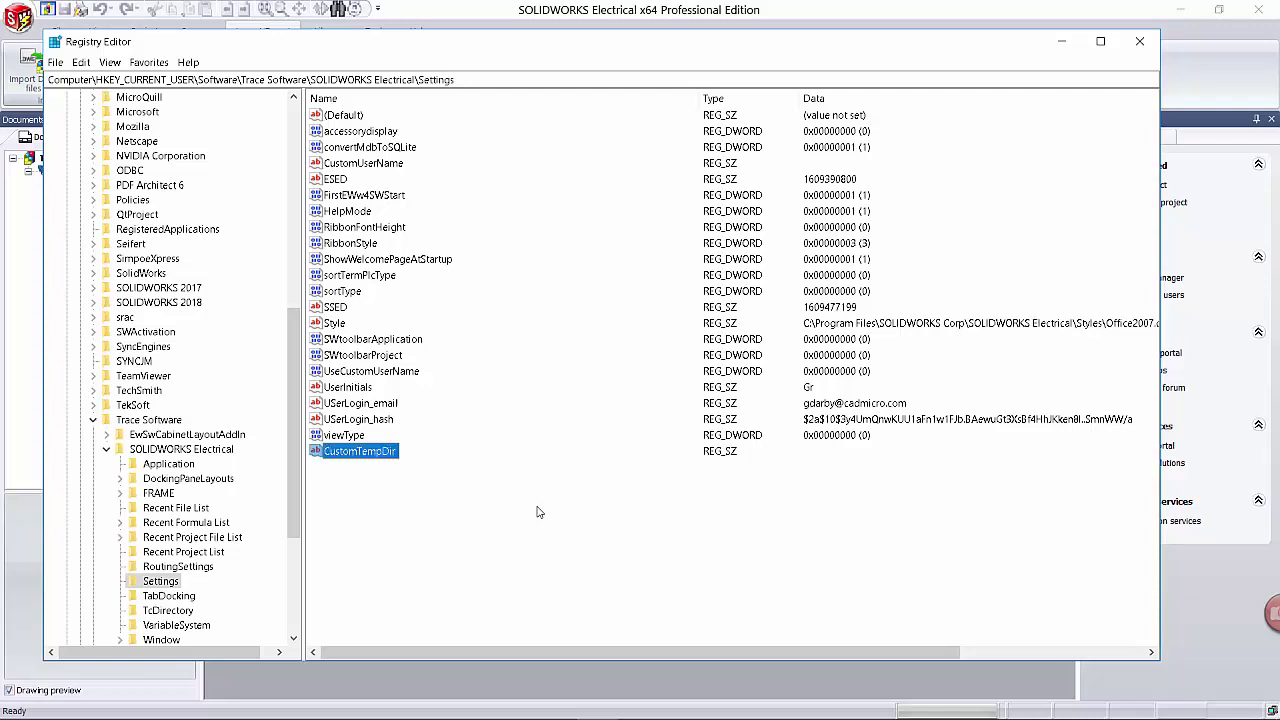
# Set the CustomTempDir value data to c:\temp
pyautogui.rightClick(358, 456)
pyautogui.click(388, 464)
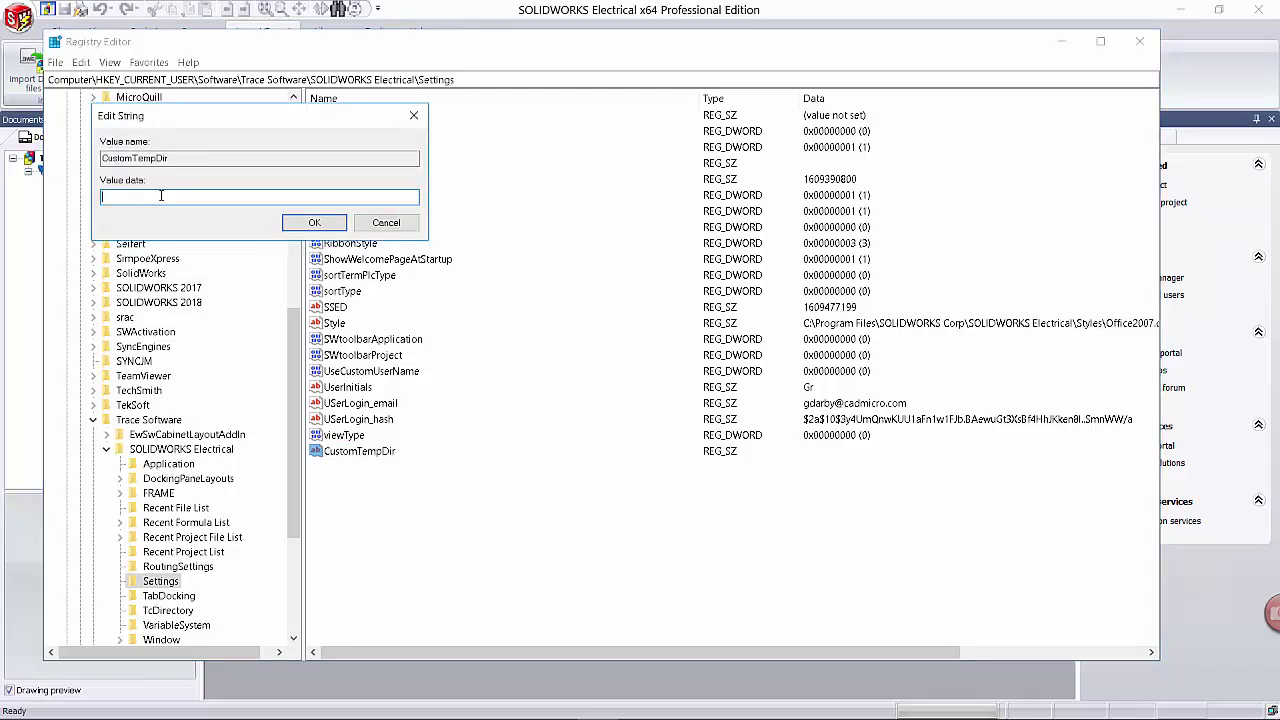
pyautogui.write('c:\\temp')
pyautogui.press('Return')
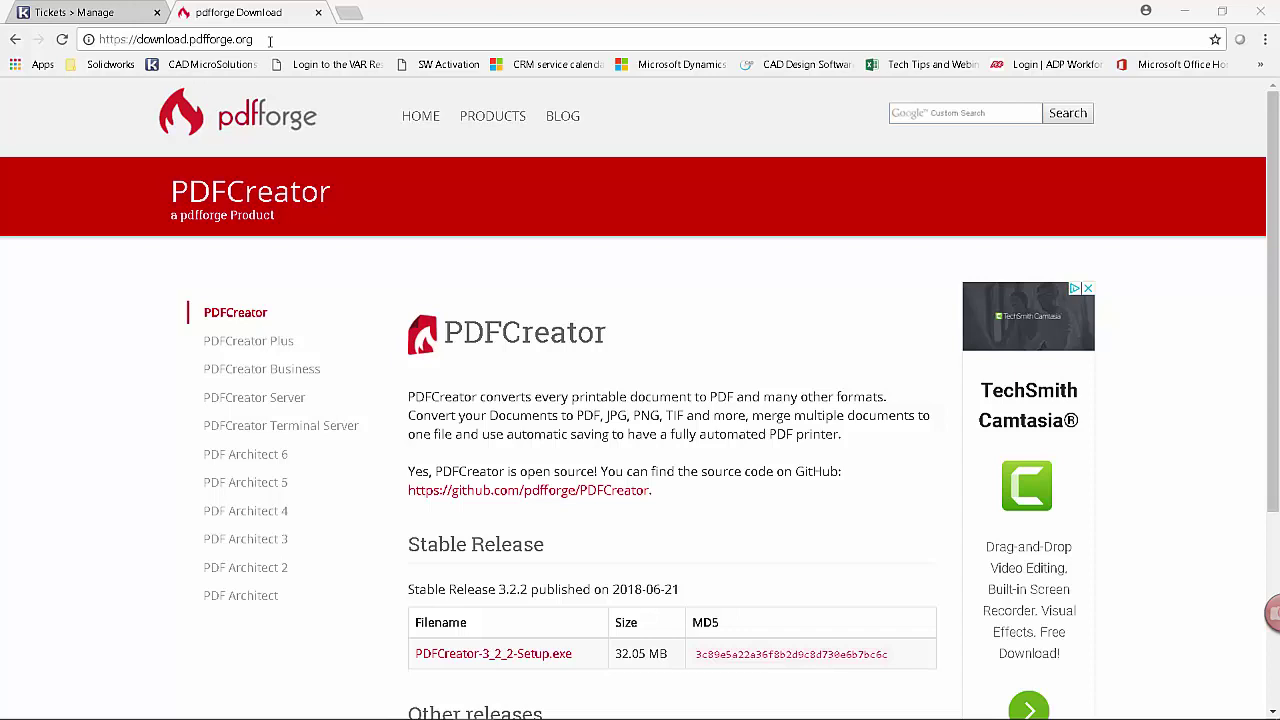
# Download PDFCreator-3_2_2-Setup.exe from pdfforge and run the installer
pyautogui.click(520, 653)
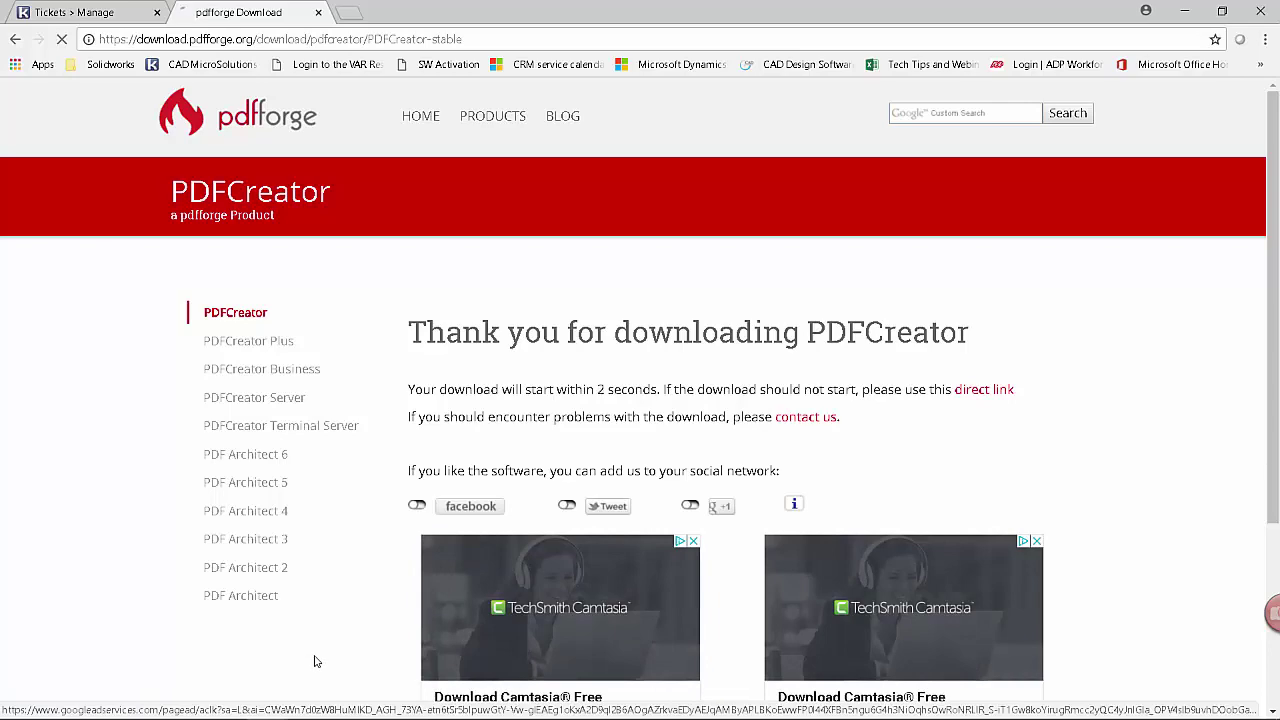
pyautogui.click(100, 702)
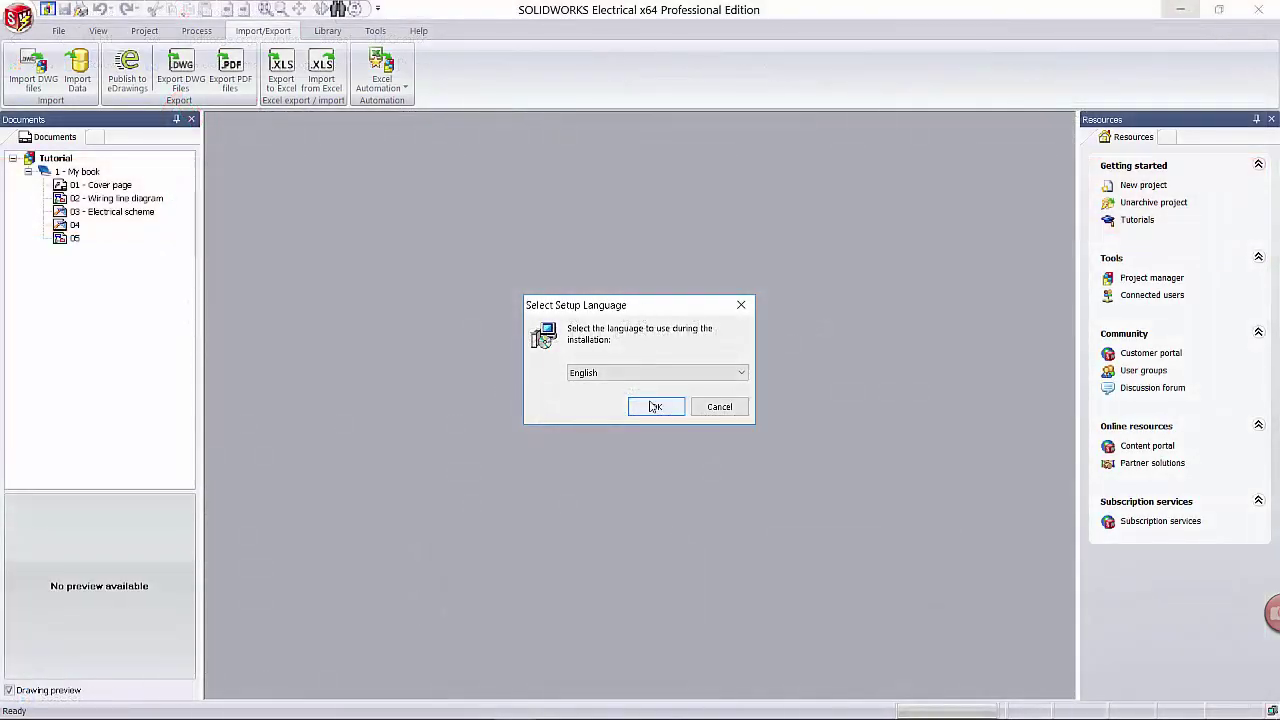
# Install PDFCreator 3.2.2 in English without PDF Architect 6, Avast, or post-setup help
pyautogui.click(652, 406)
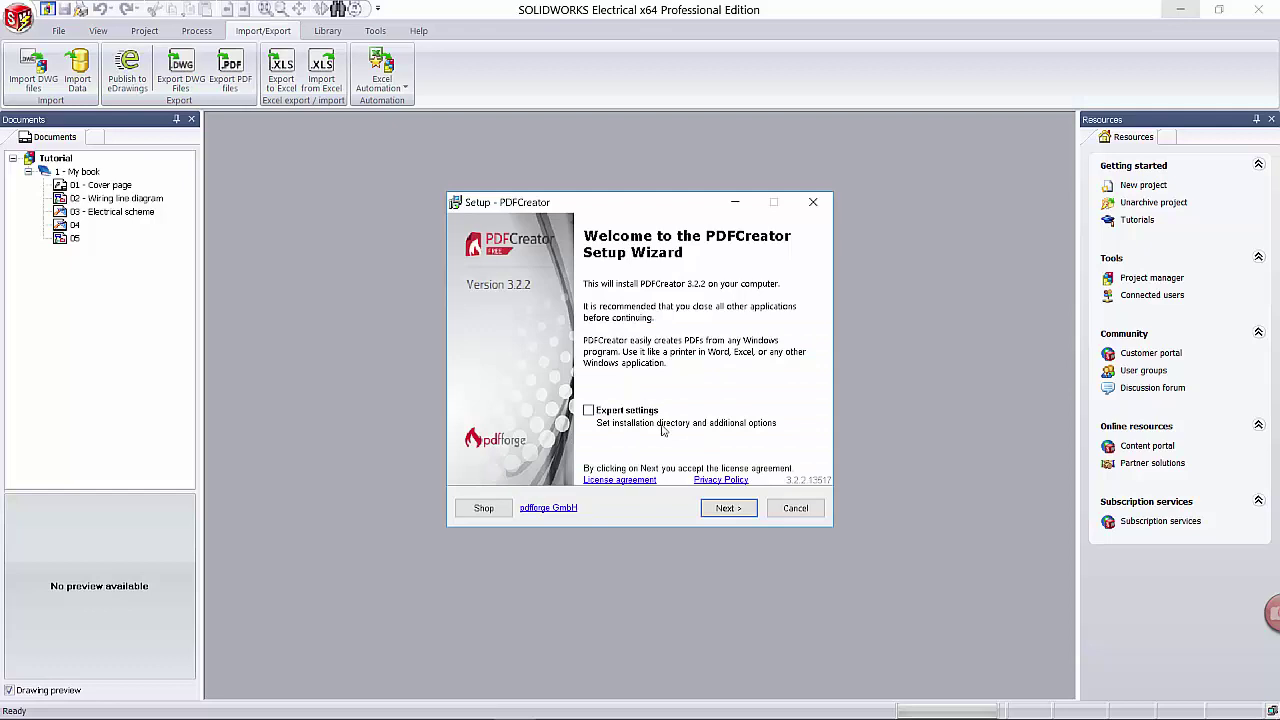
pyautogui.click(724, 510)
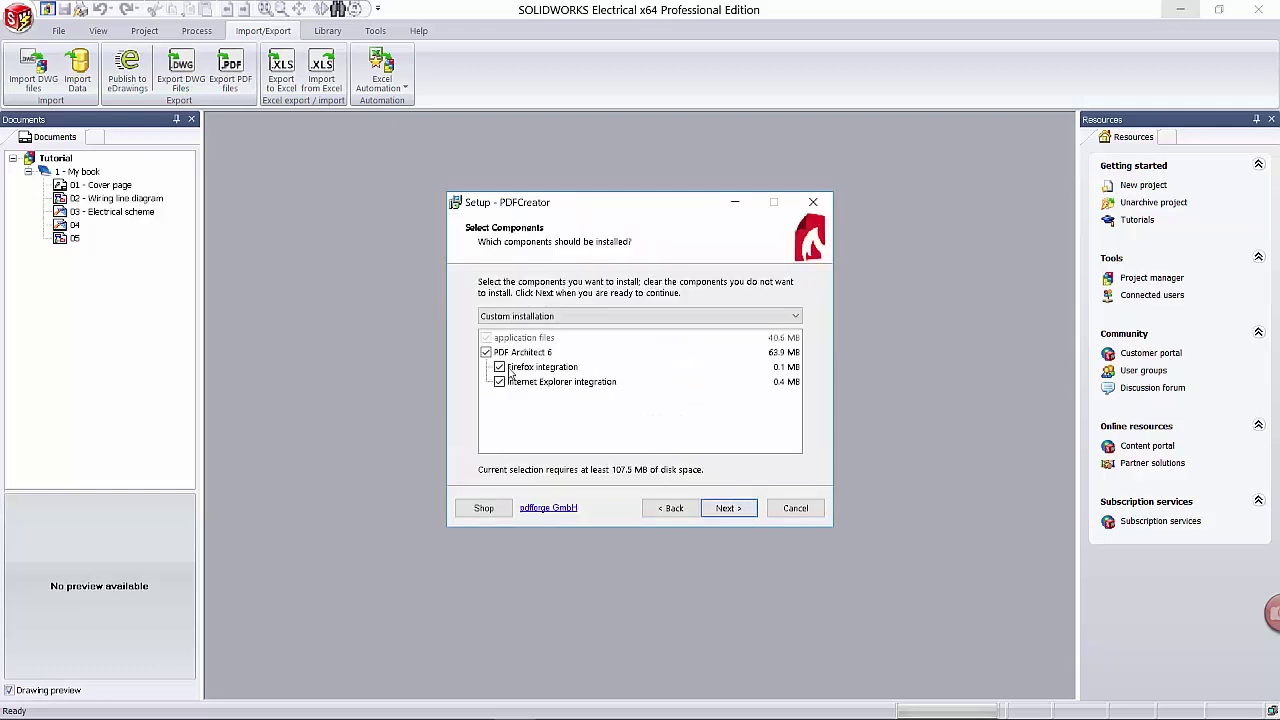
pyautogui.click(486, 353)
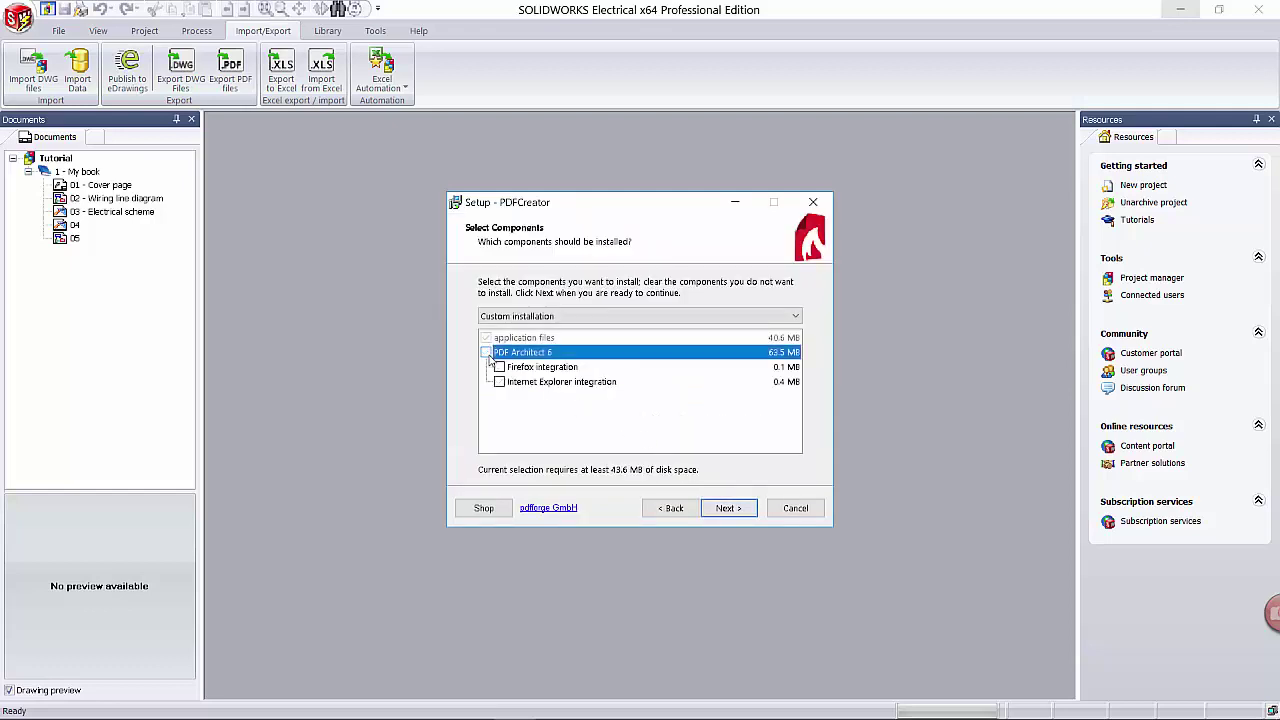
pyautogui.click(726, 510)
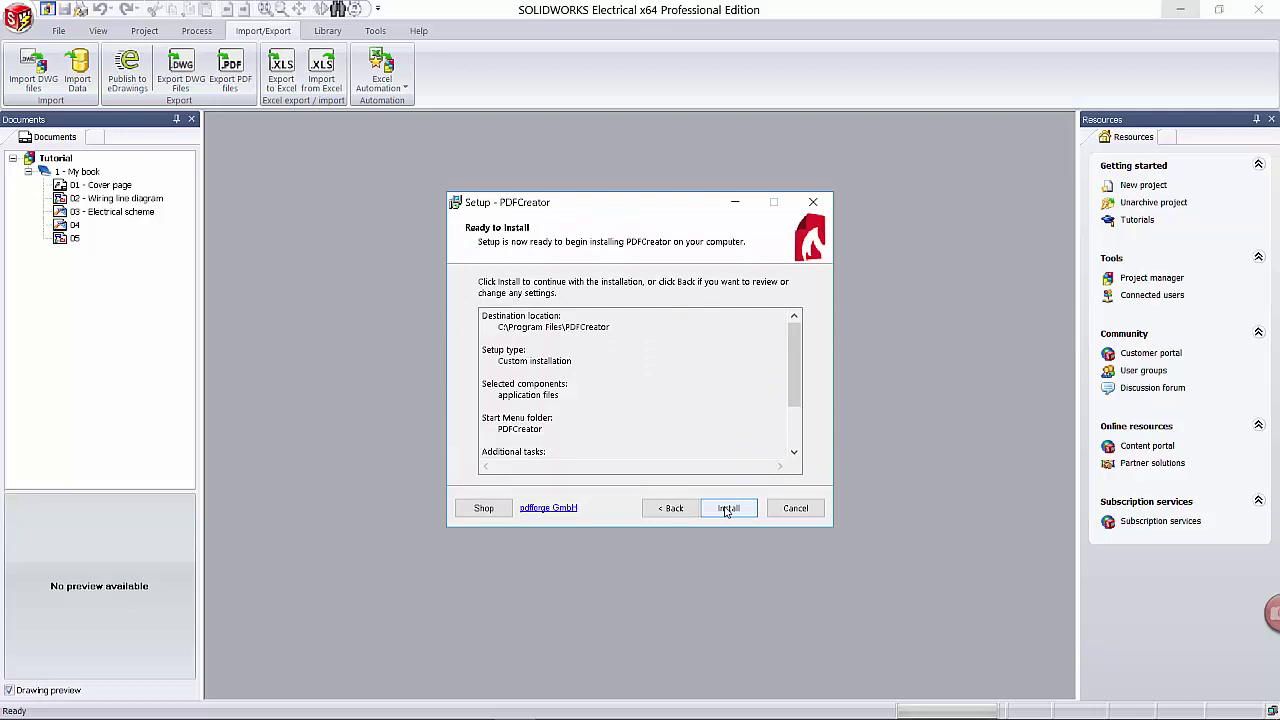
pyautogui.click(727, 510)
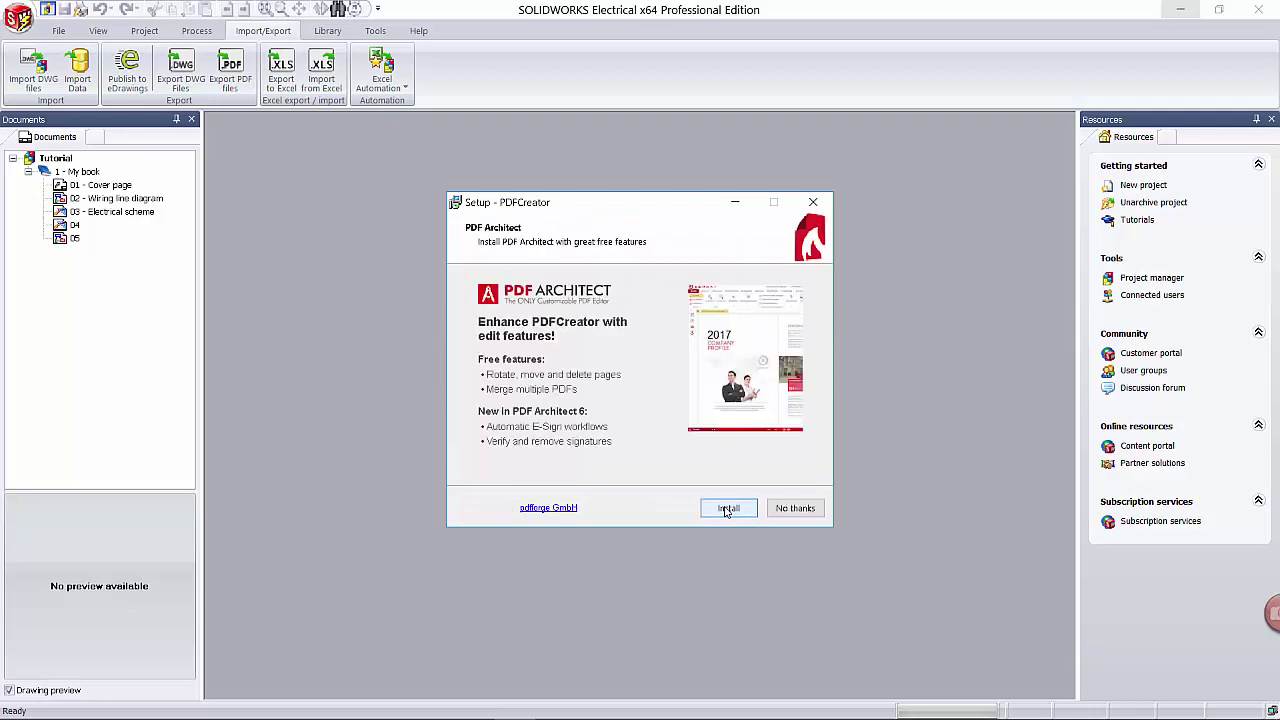
pyautogui.click(801, 511)
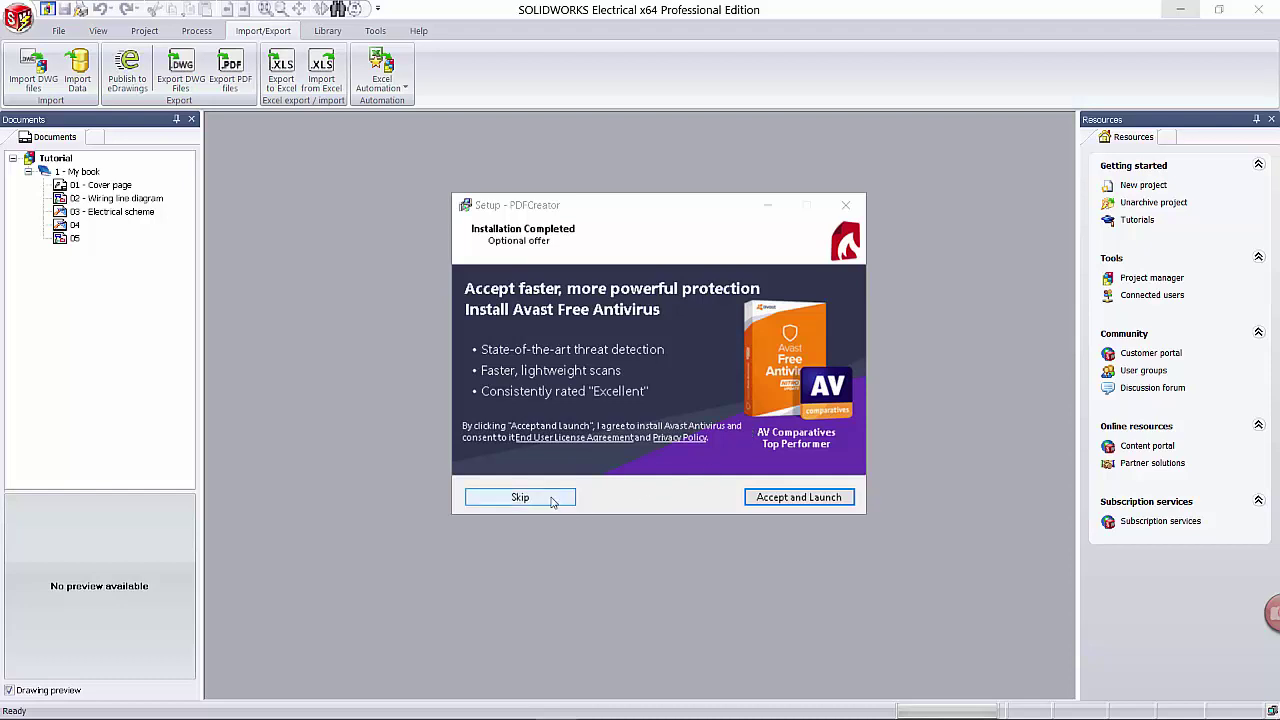
pyautogui.click(551, 499)
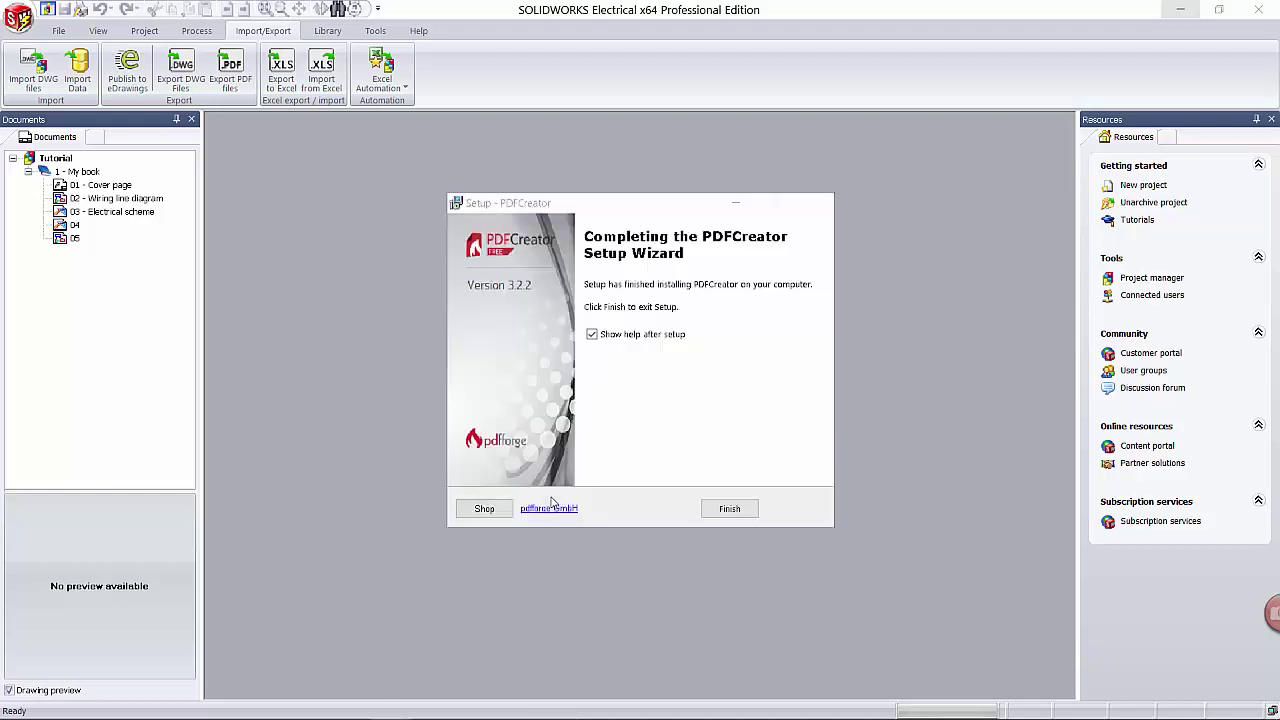
pyautogui.click(591, 334)
pyautogui.click(714, 516)
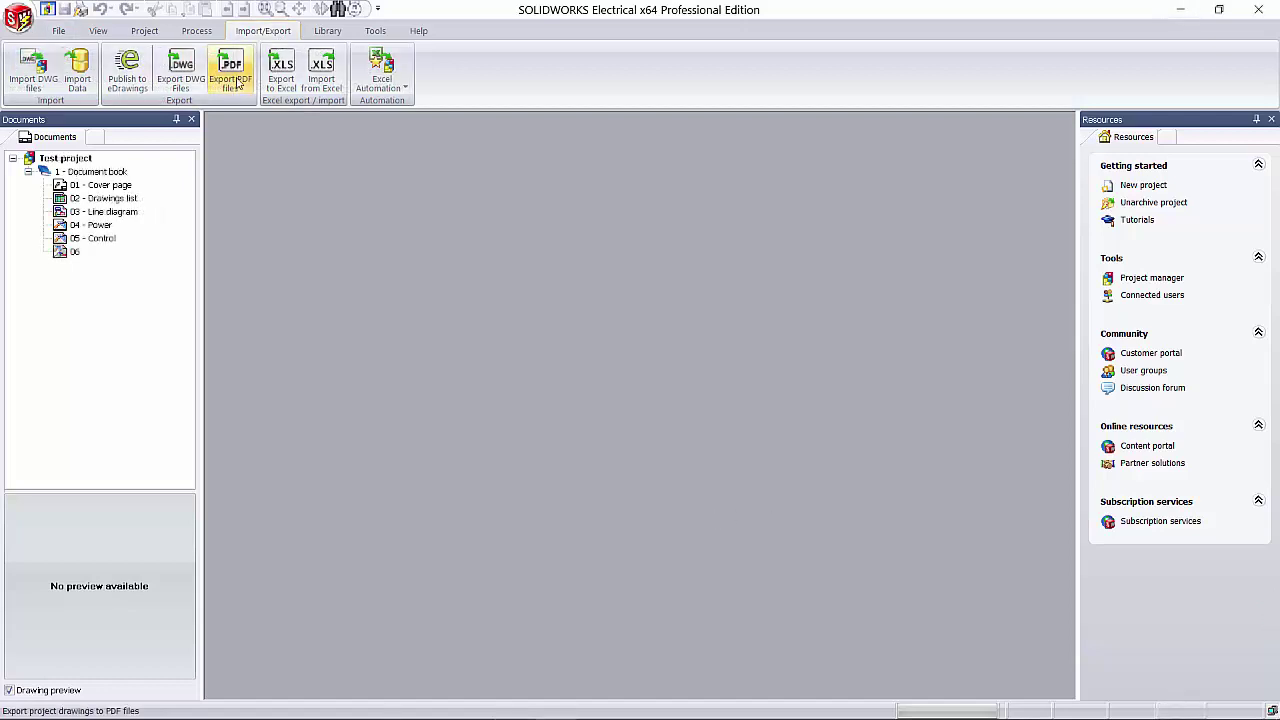
# Start Export PDF files for the Test project and pick the Desktop as save folder
pyautogui.click(238, 83)
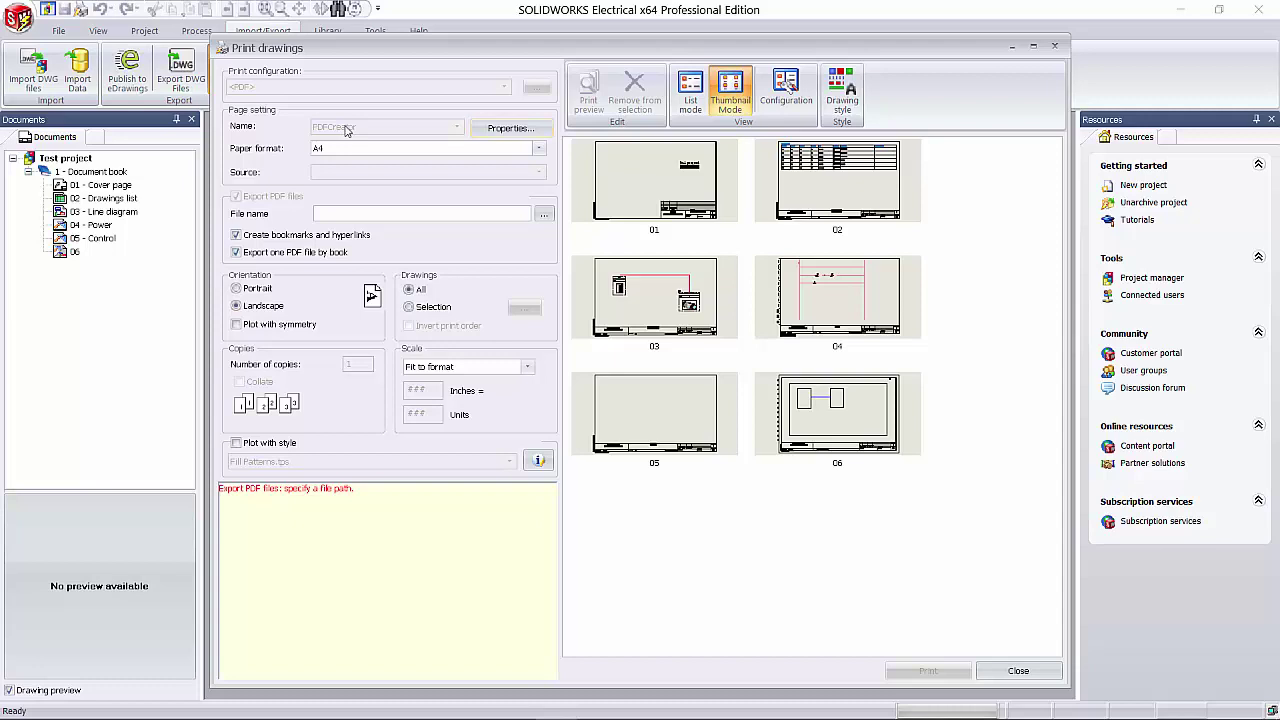
pyautogui.click(543, 215)
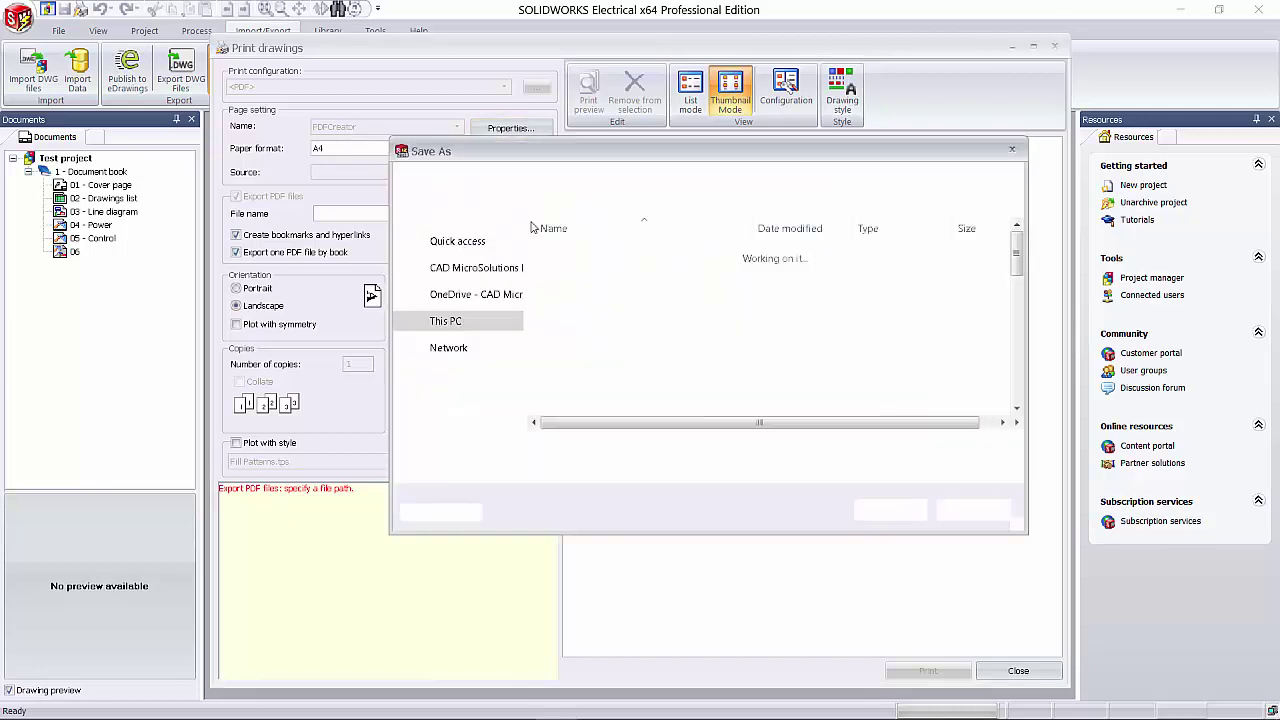
pyautogui.click(454, 261)
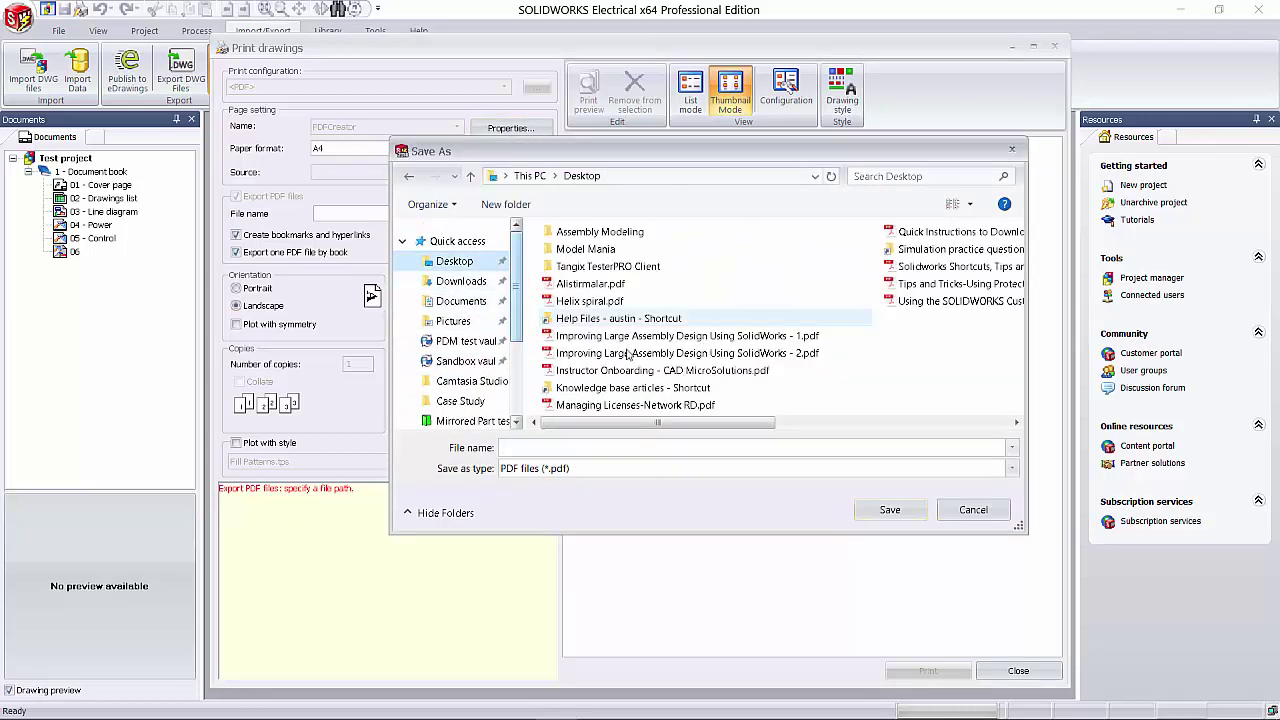